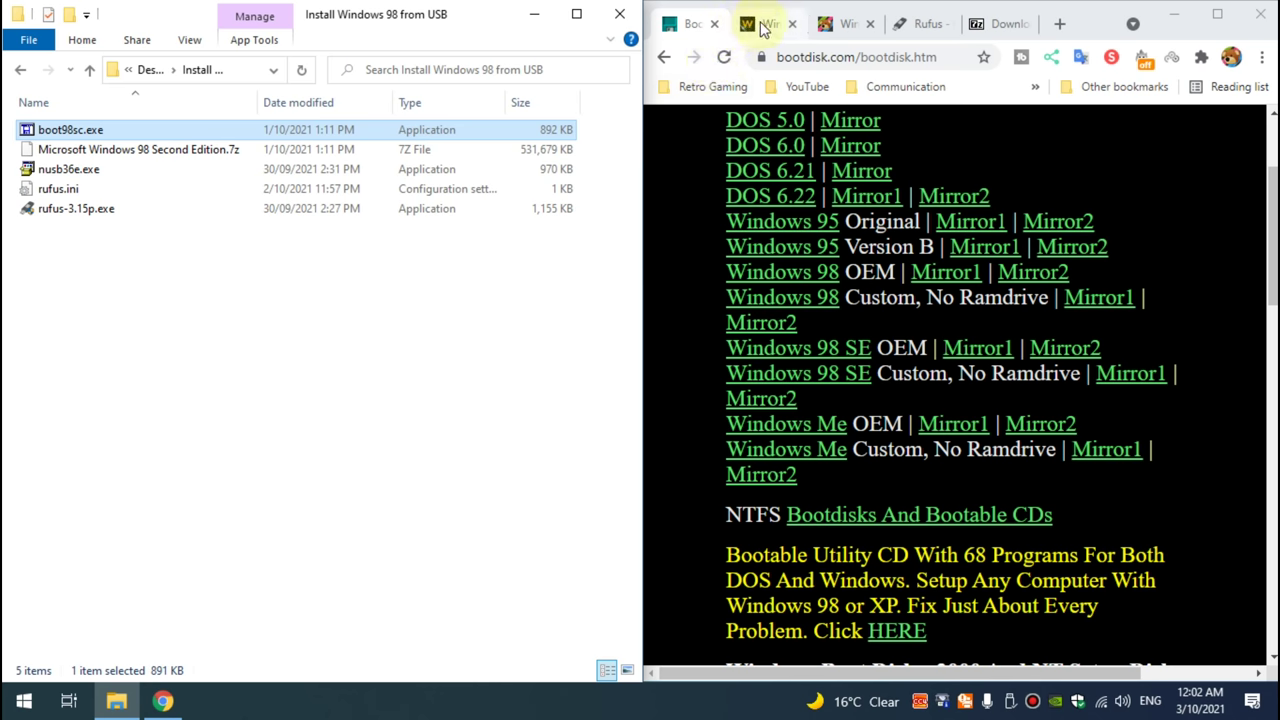
- Review the Windows 98 Second Edition downloads, serials and release notes on WinWorld, and identify the matching 7z archive in the local folder
left_click(757, 23)
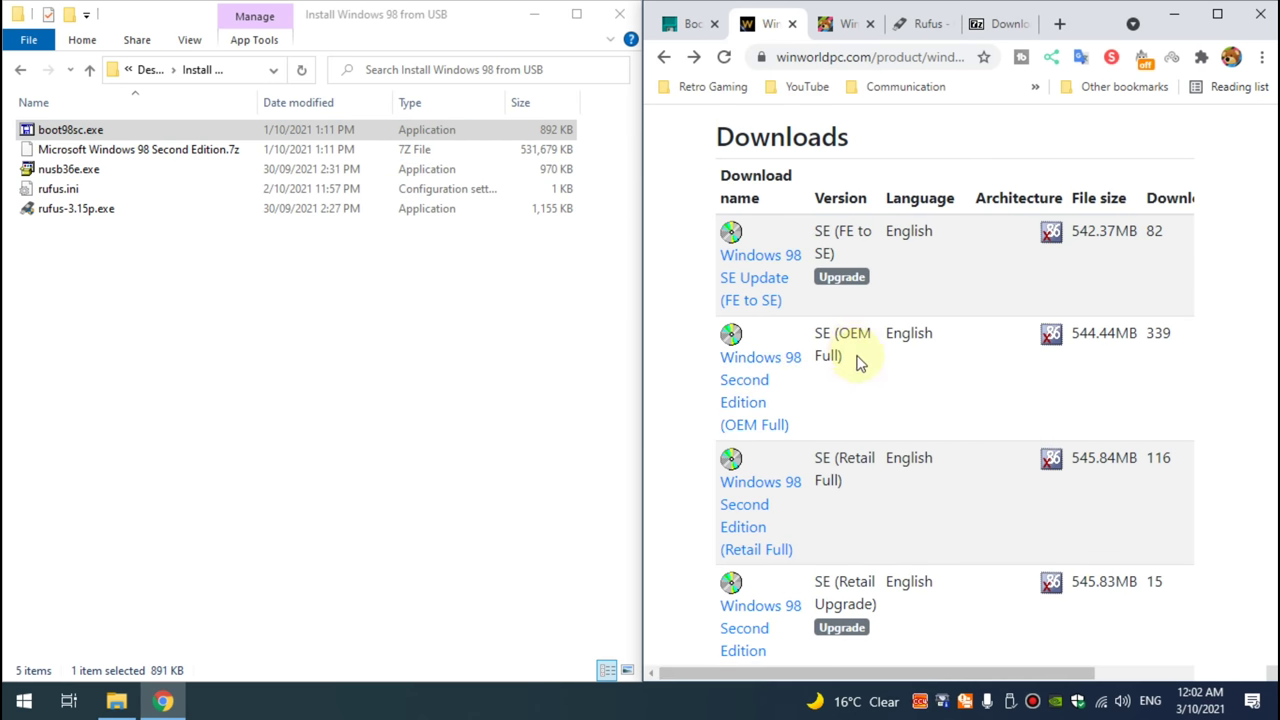
left_click_drag(967, 665, 1137, 466)
scroll(1137, 440, "up", 3)
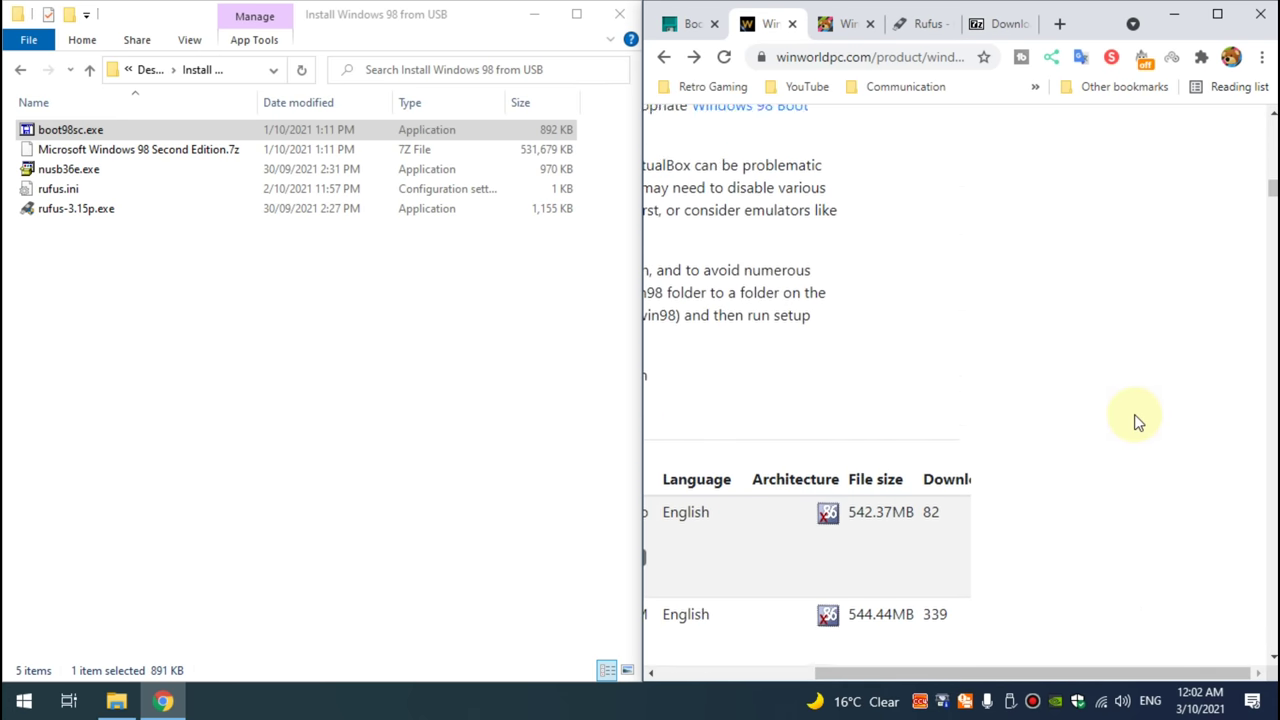
scroll(1137, 422, "up", 10)
scroll(1135, 420, "down", 3)
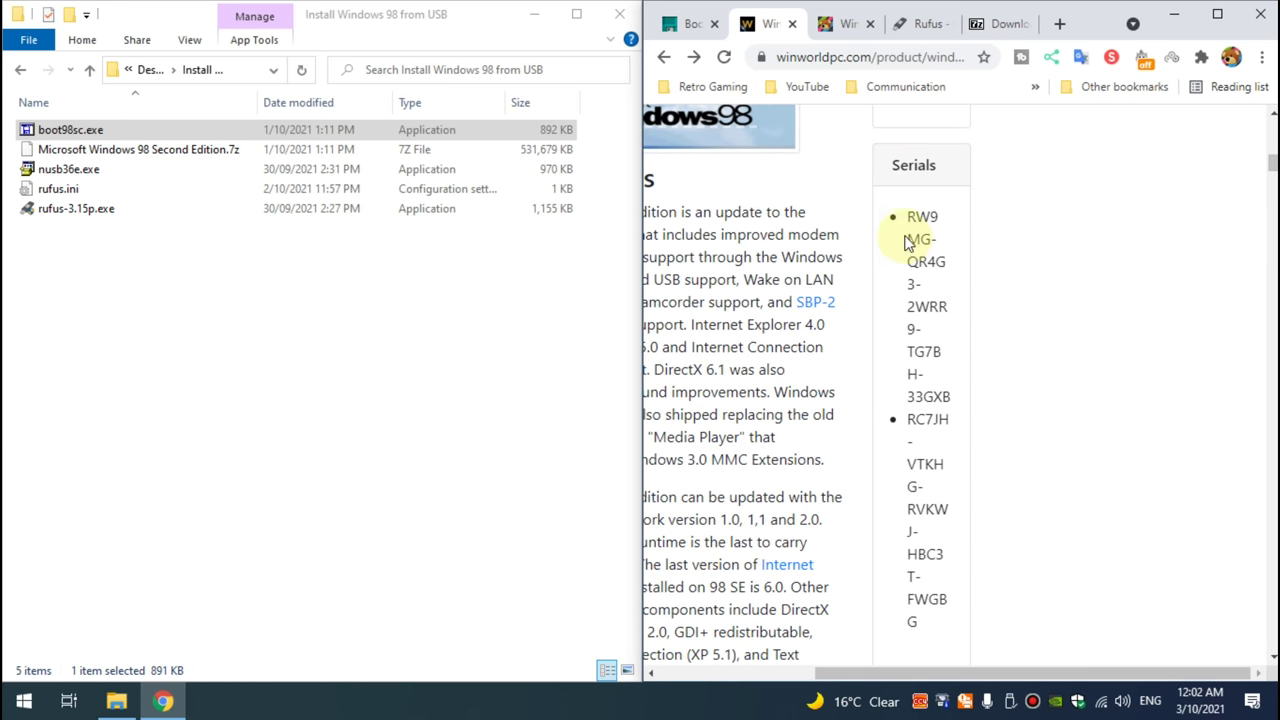
left_click_drag(990, 672, 770, 672)
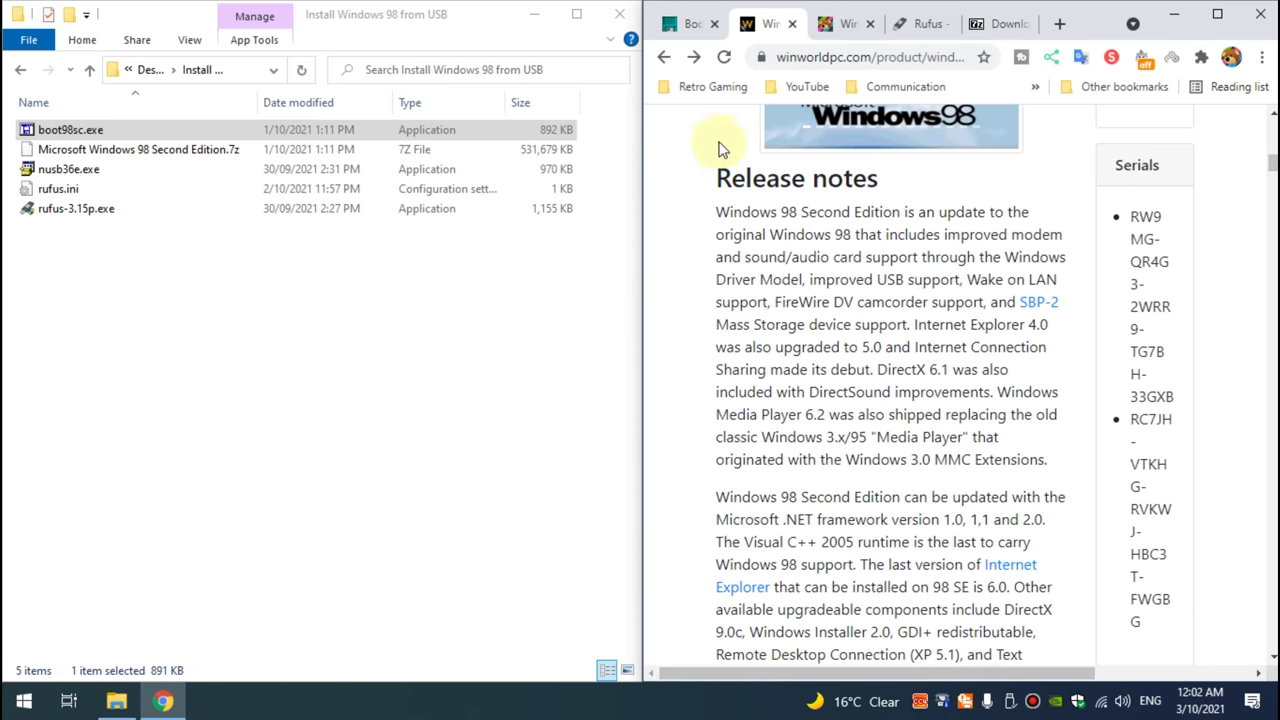
left_click(147, 150)
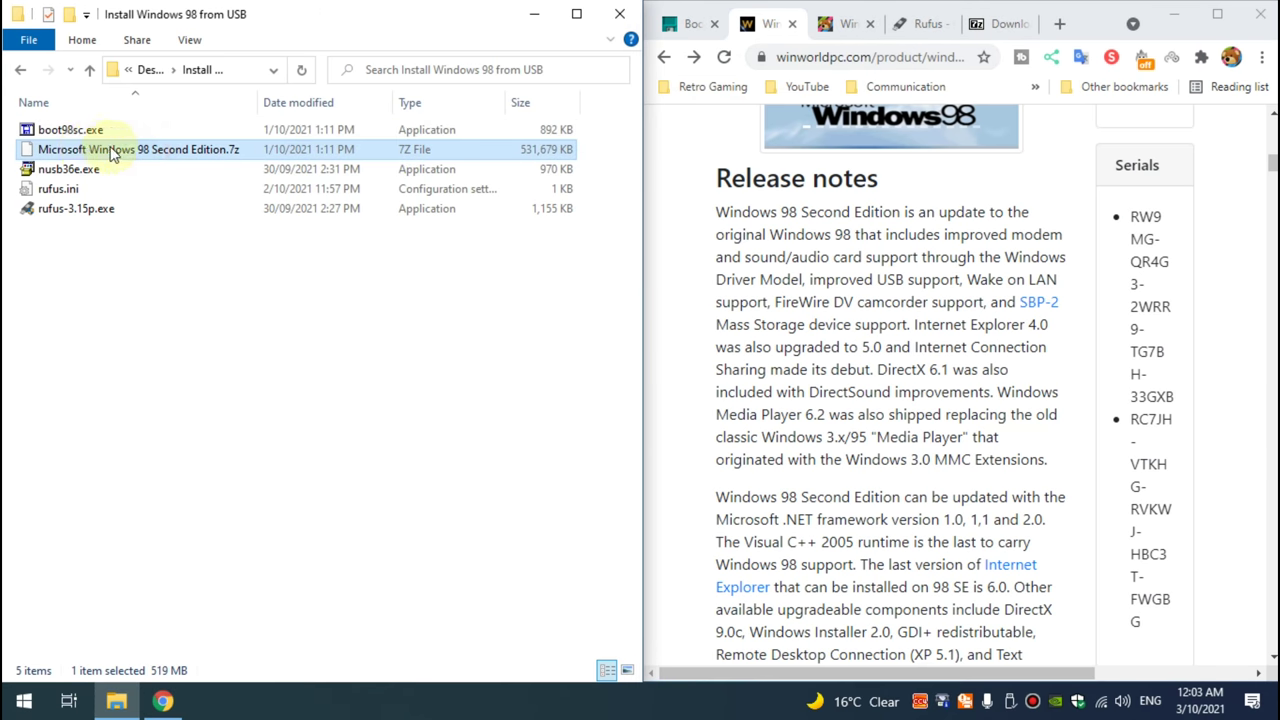
- Review the Windows 98 USB Storage Driver page on philscomputerlab.com and identify nusb36e.exe in the local folder
left_click(846, 23)
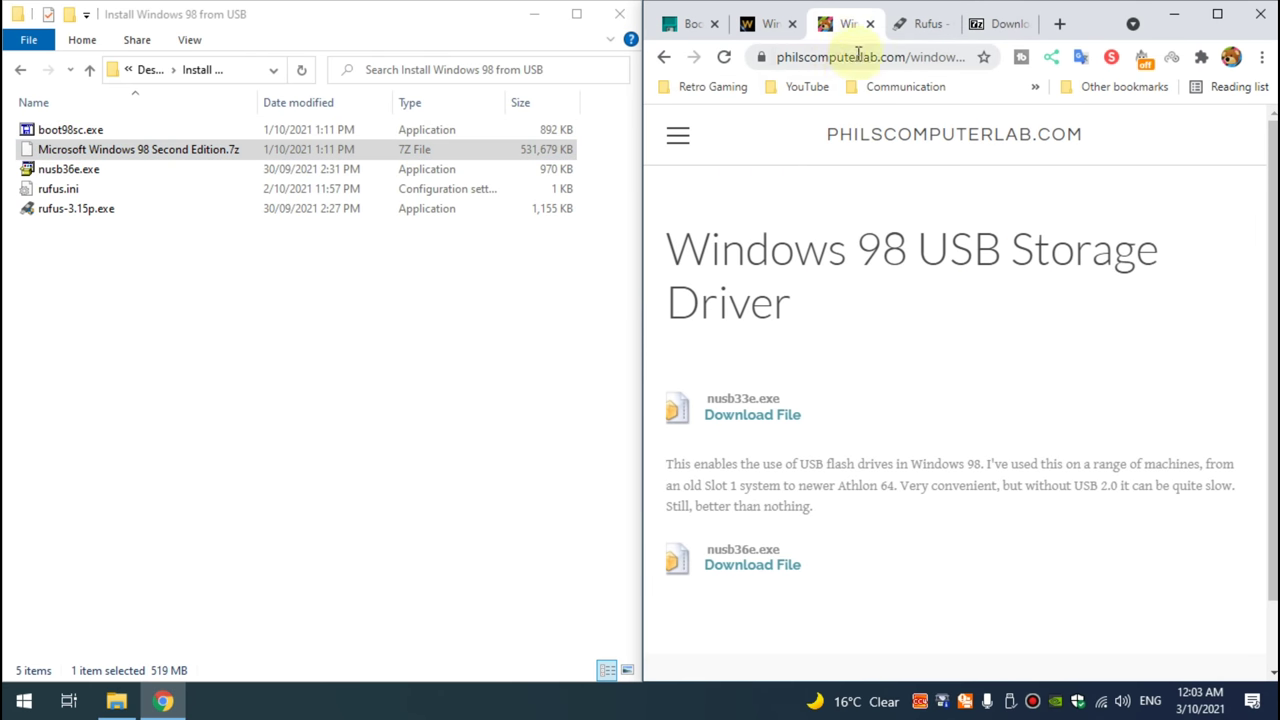
scroll(814, 289, "down", 1)
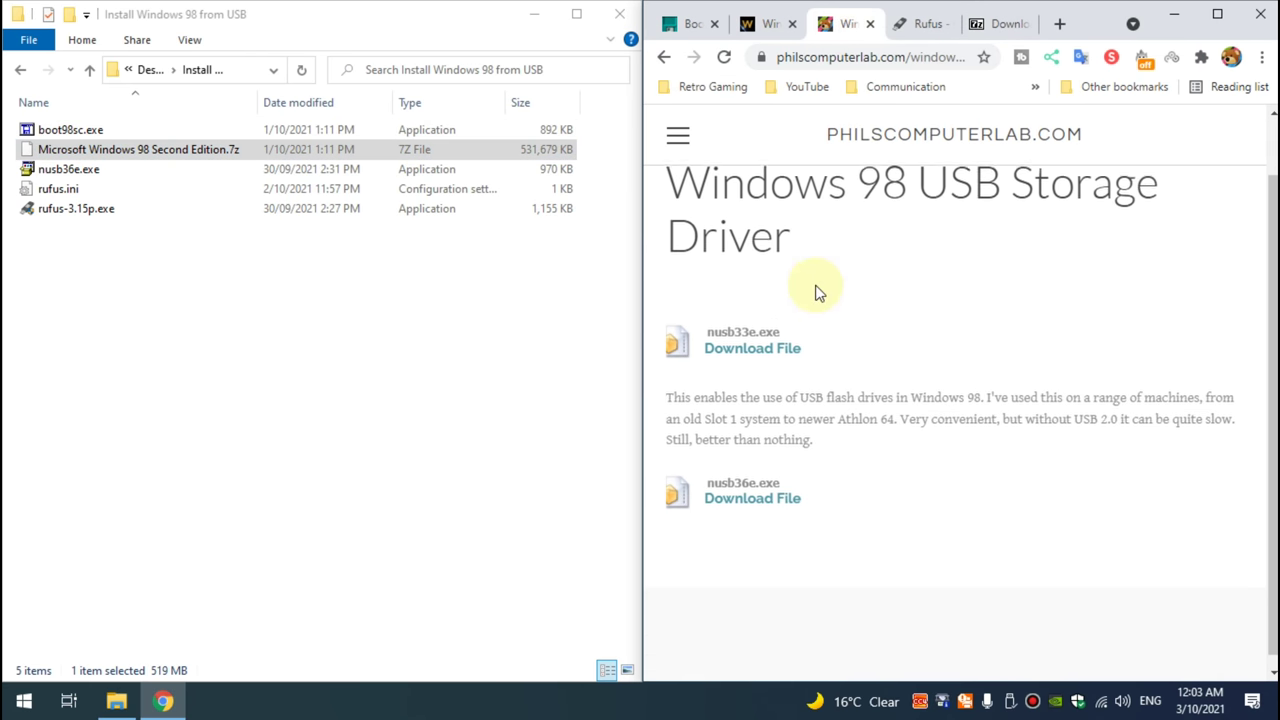
scroll(814, 289, "up", 1)
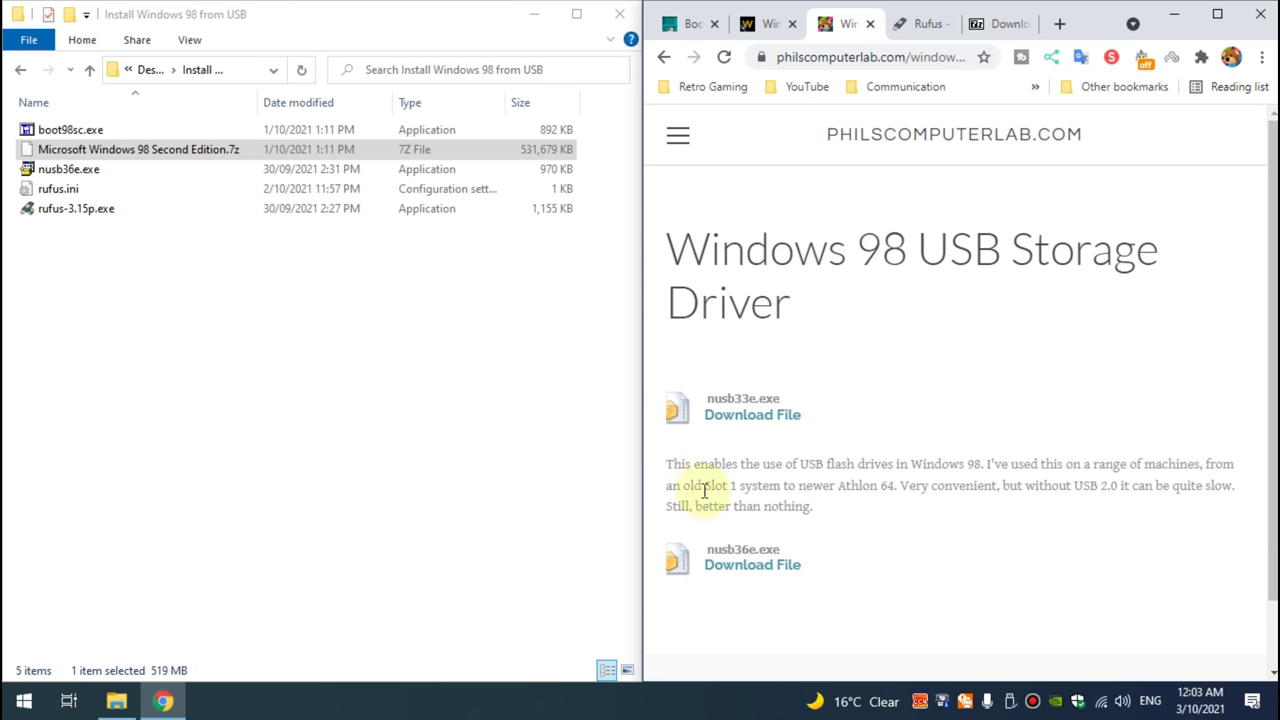
left_click(70, 169)
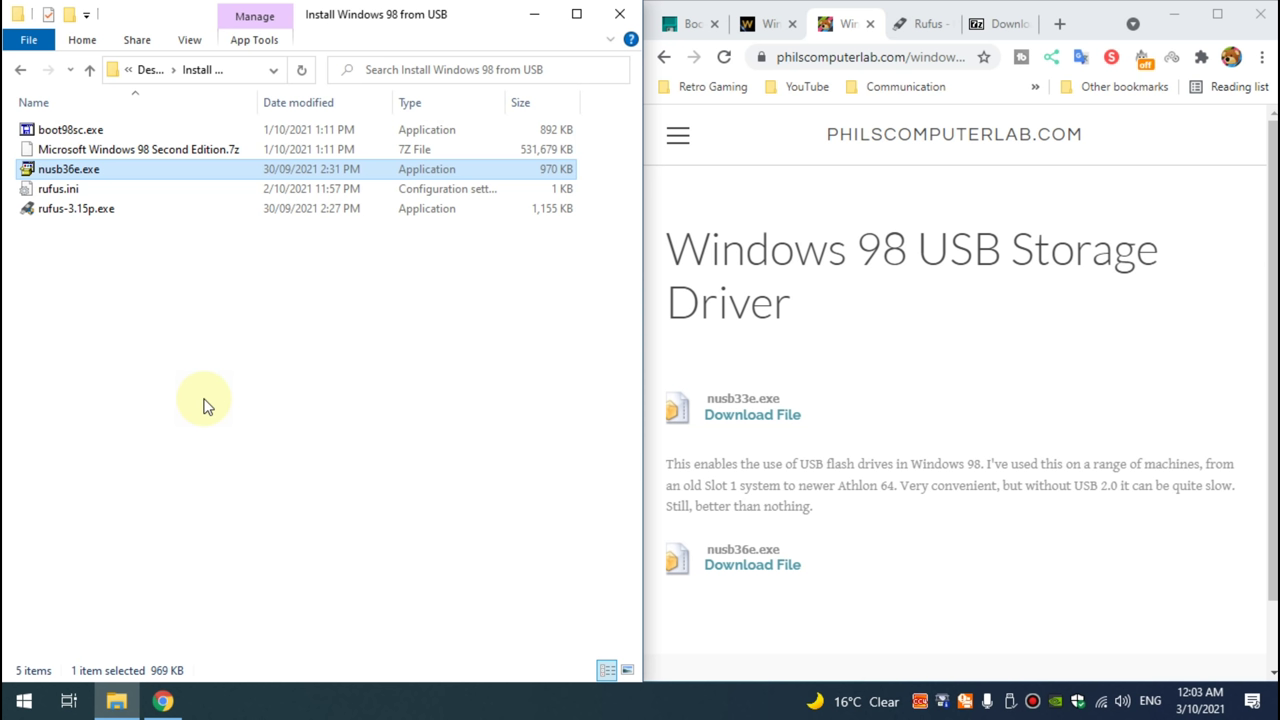
- Check the Rufus 3.15 Portable download against the local rufus-3.15p.exe, and view the 7-Zip download page
left_click(926, 25)
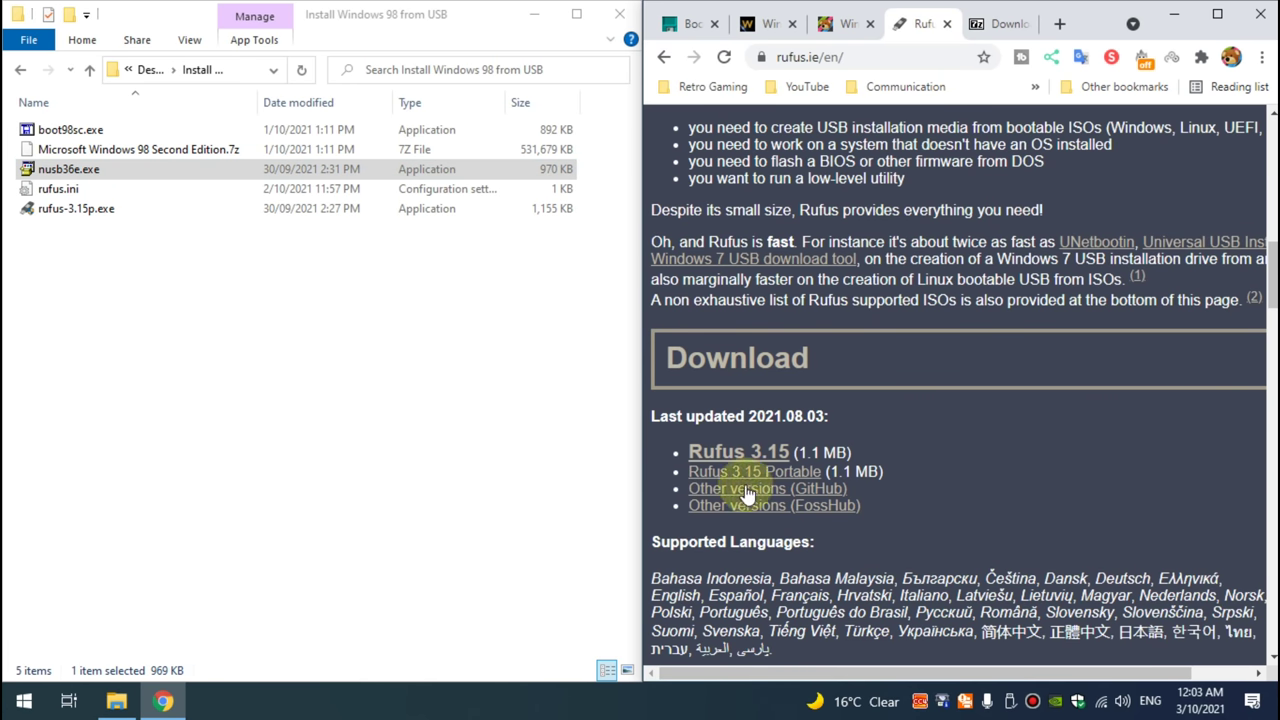
left_click(97, 221)
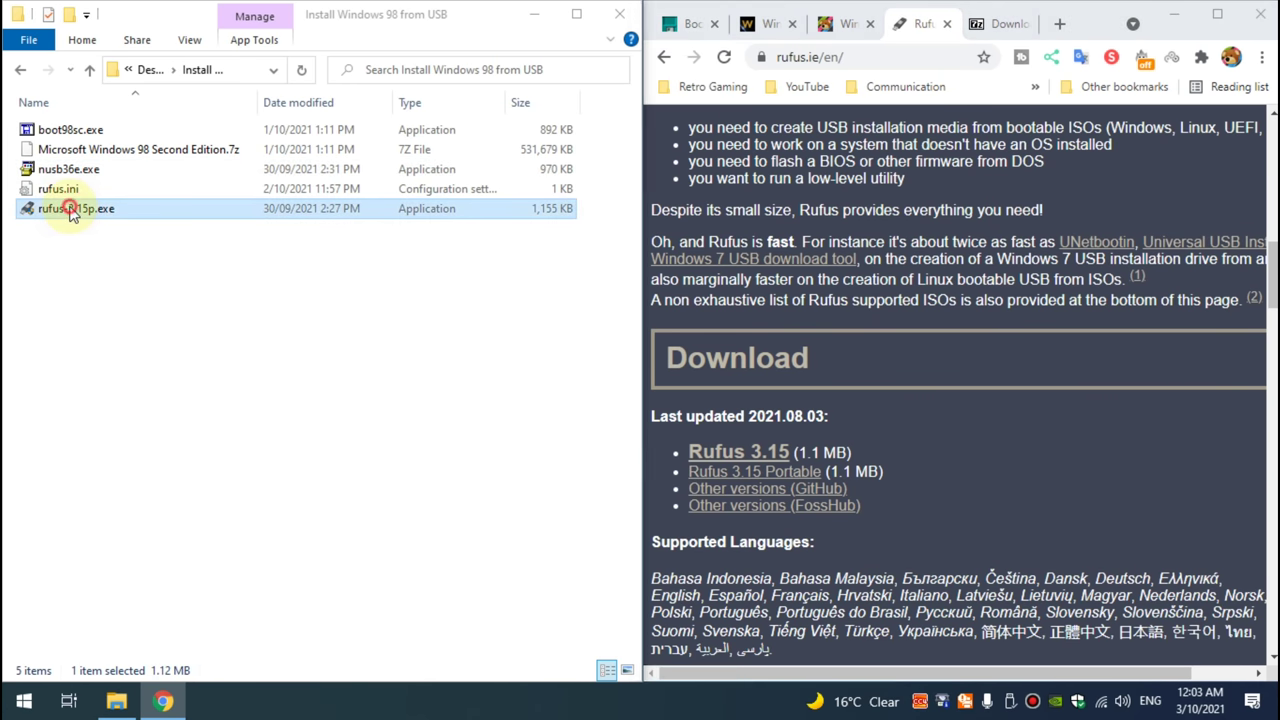
left_click(998, 24)
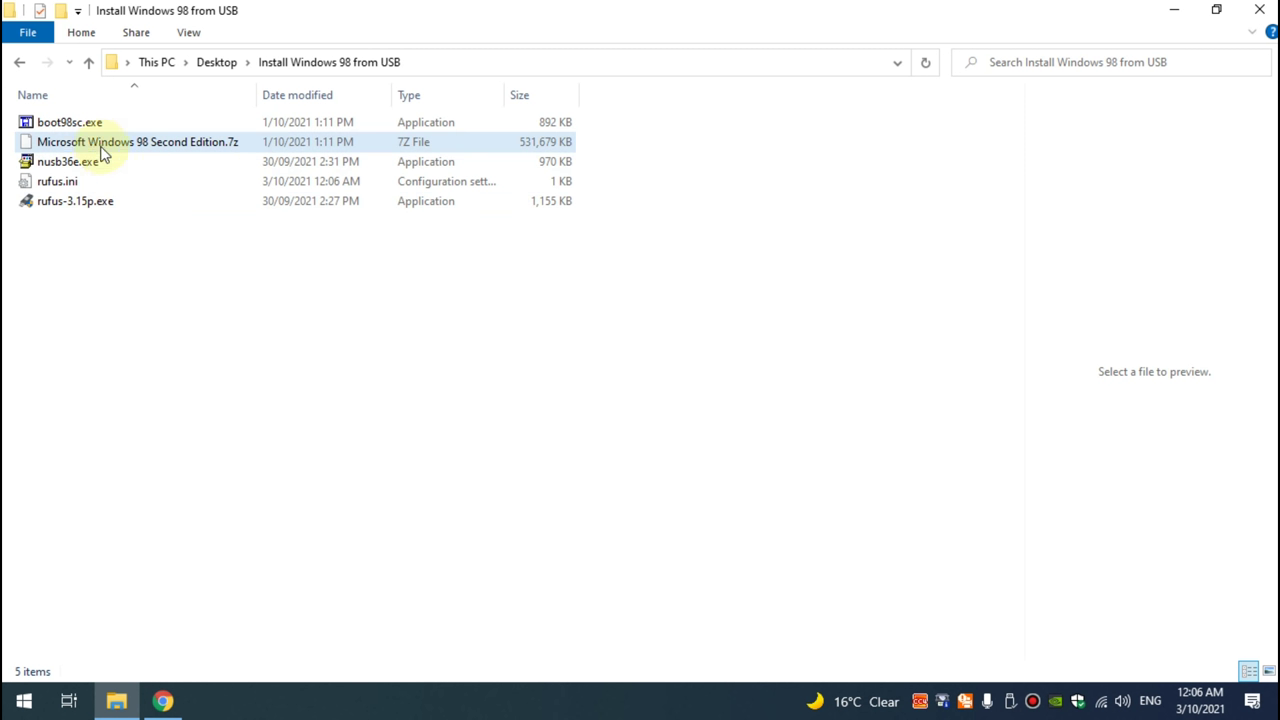
- Extract boot98sc.exe with 7-Zip into the current folder, declining the file replacement, and select the extracted boot98sc.IMA
mouse_move(87, 131)
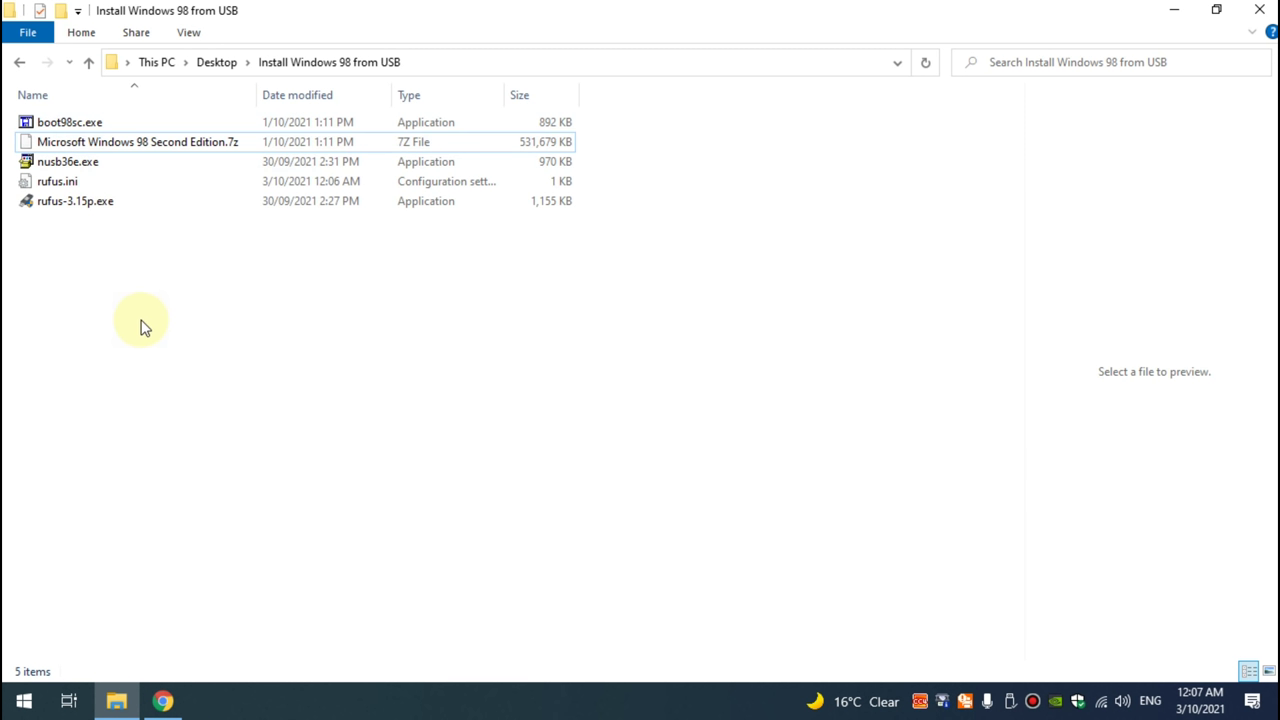
right_click(45, 124)
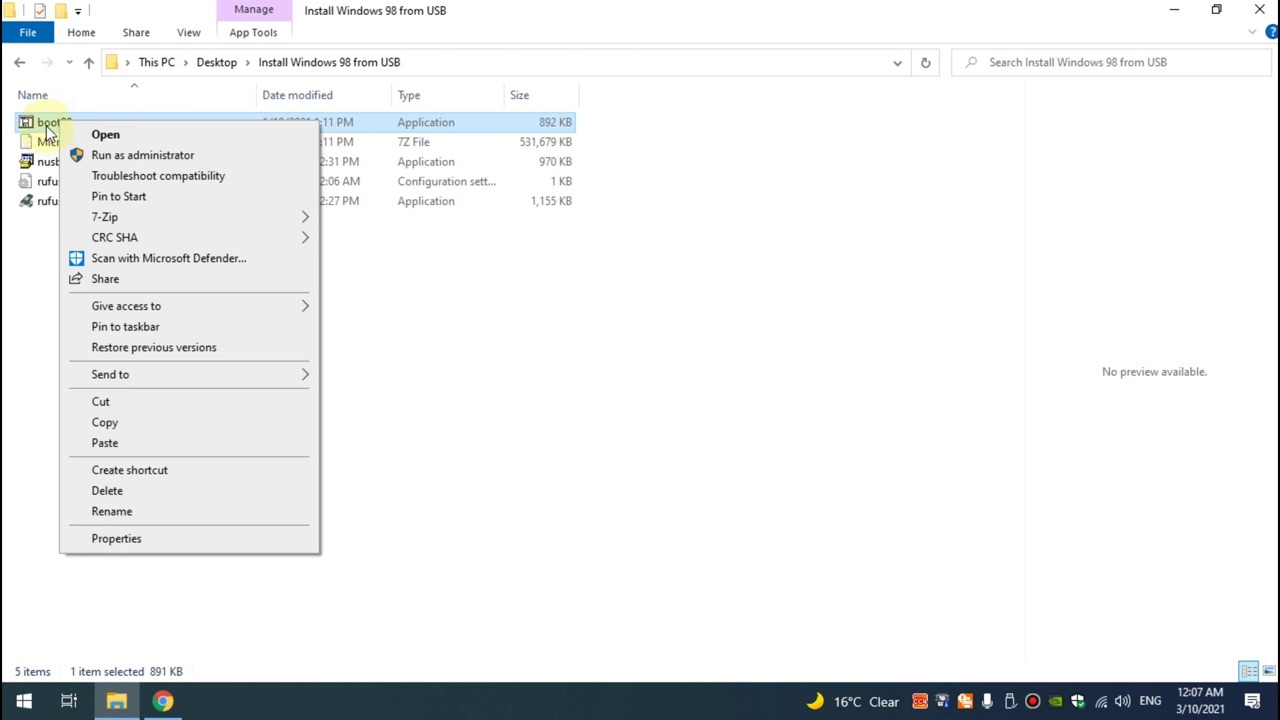
mouse_move(149, 216)
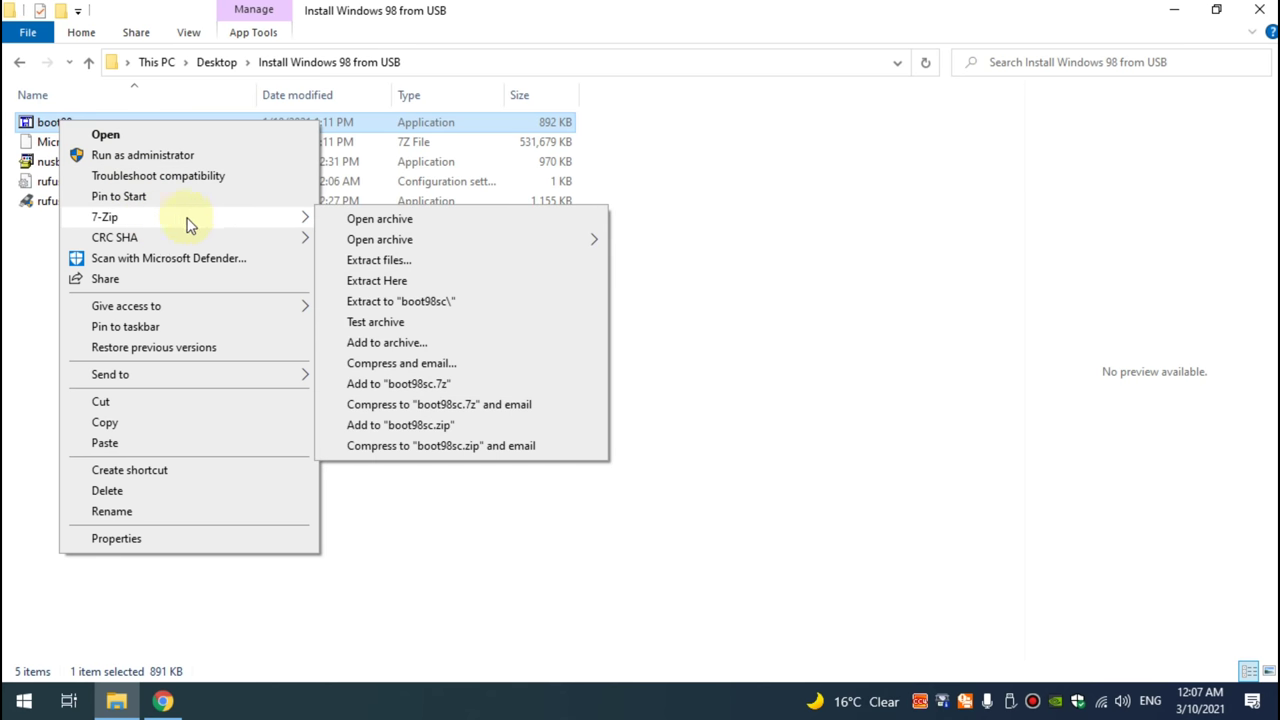
left_click(398, 280)
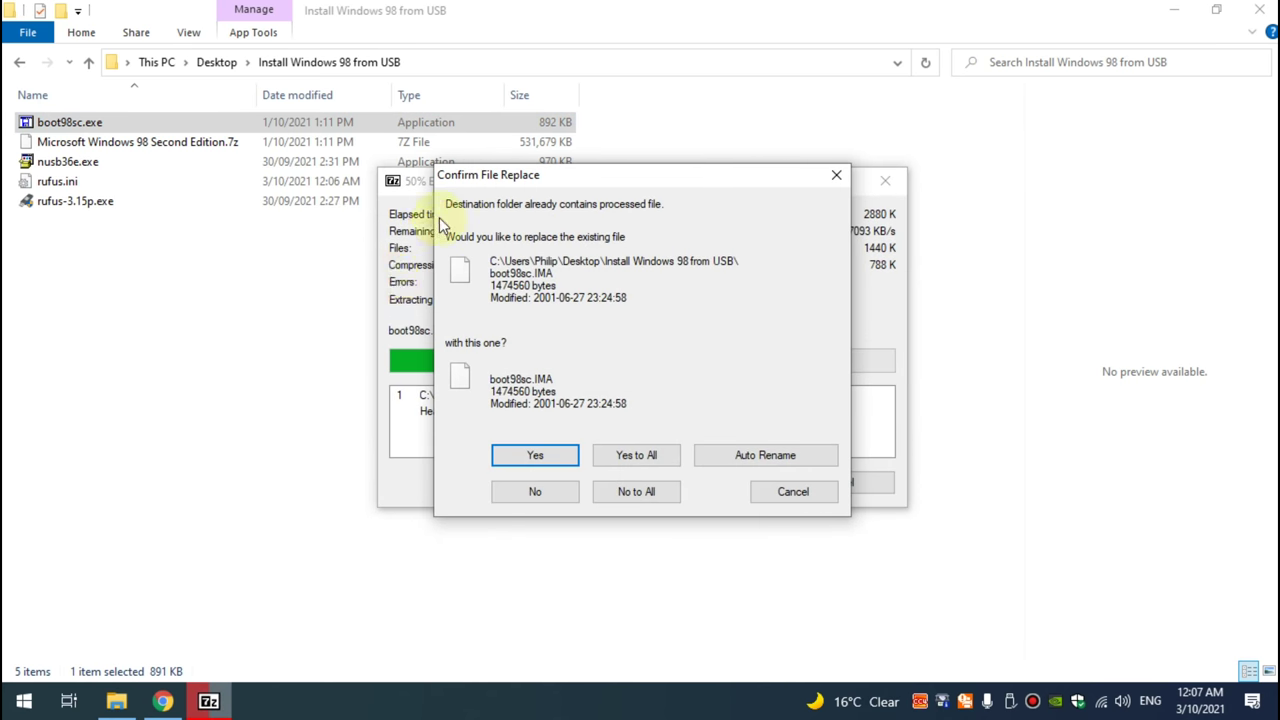
left_click(531, 497)
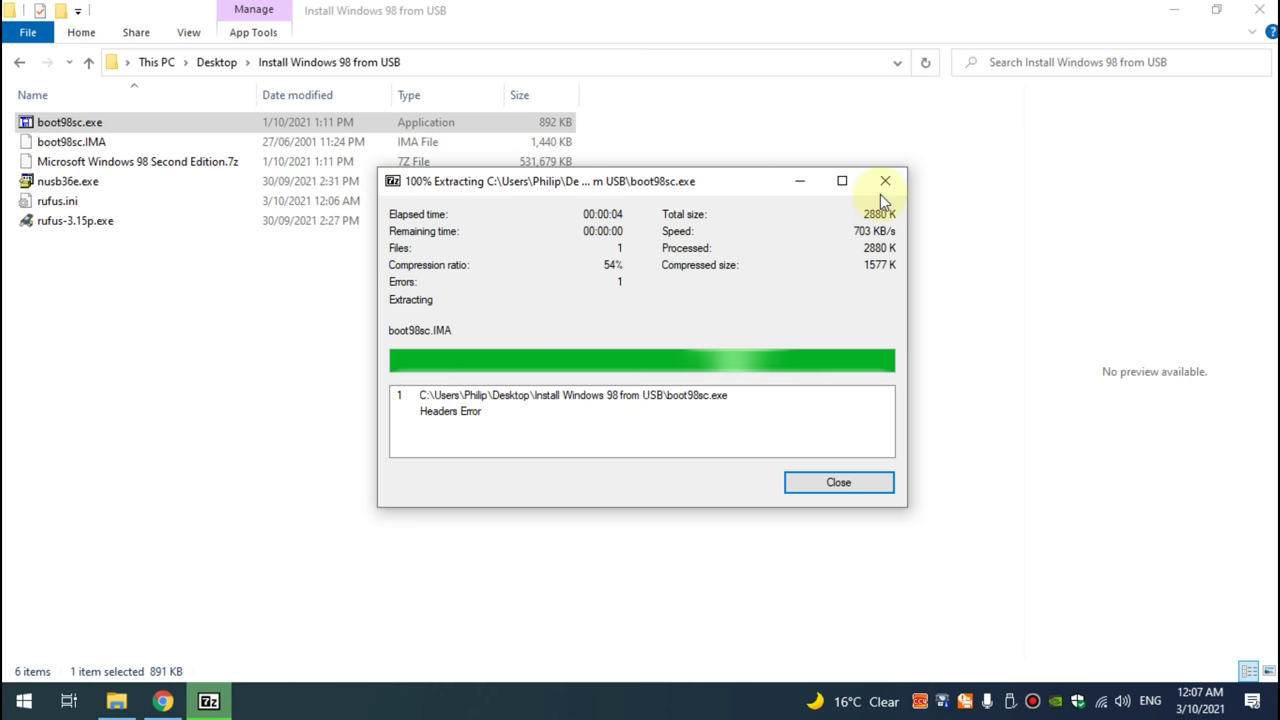
left_click(885, 184)
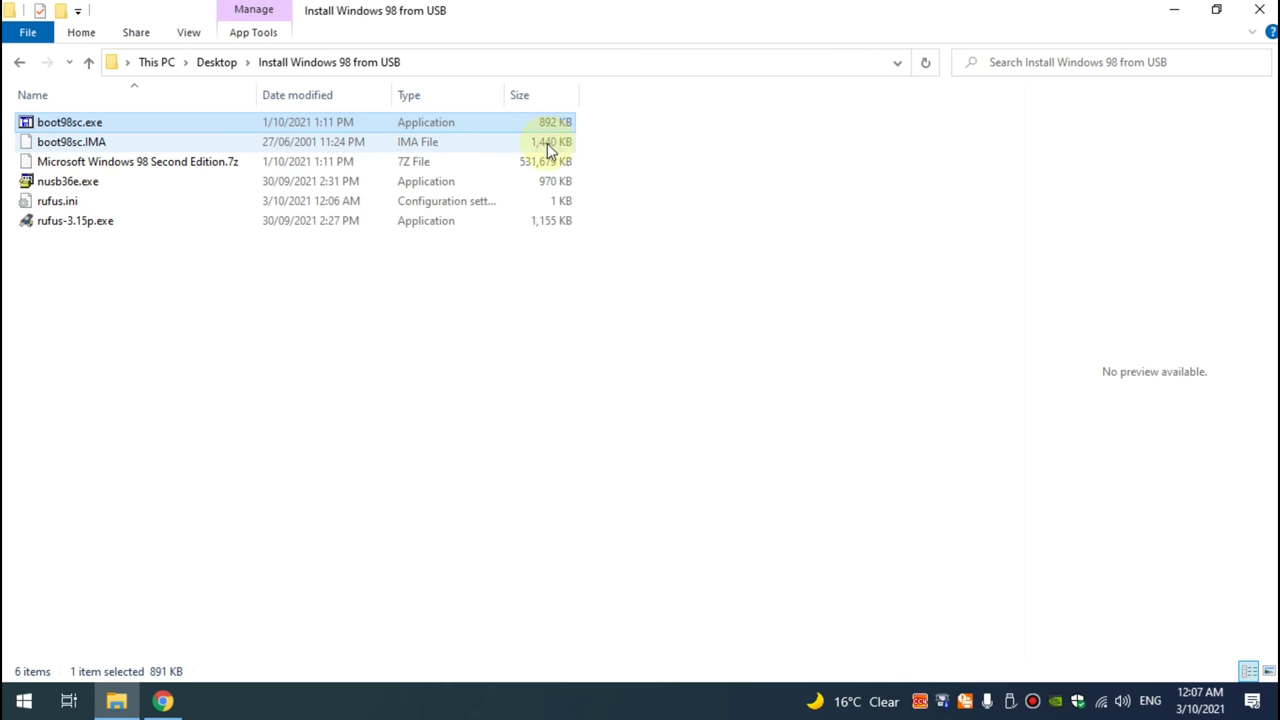
left_click(62, 146)
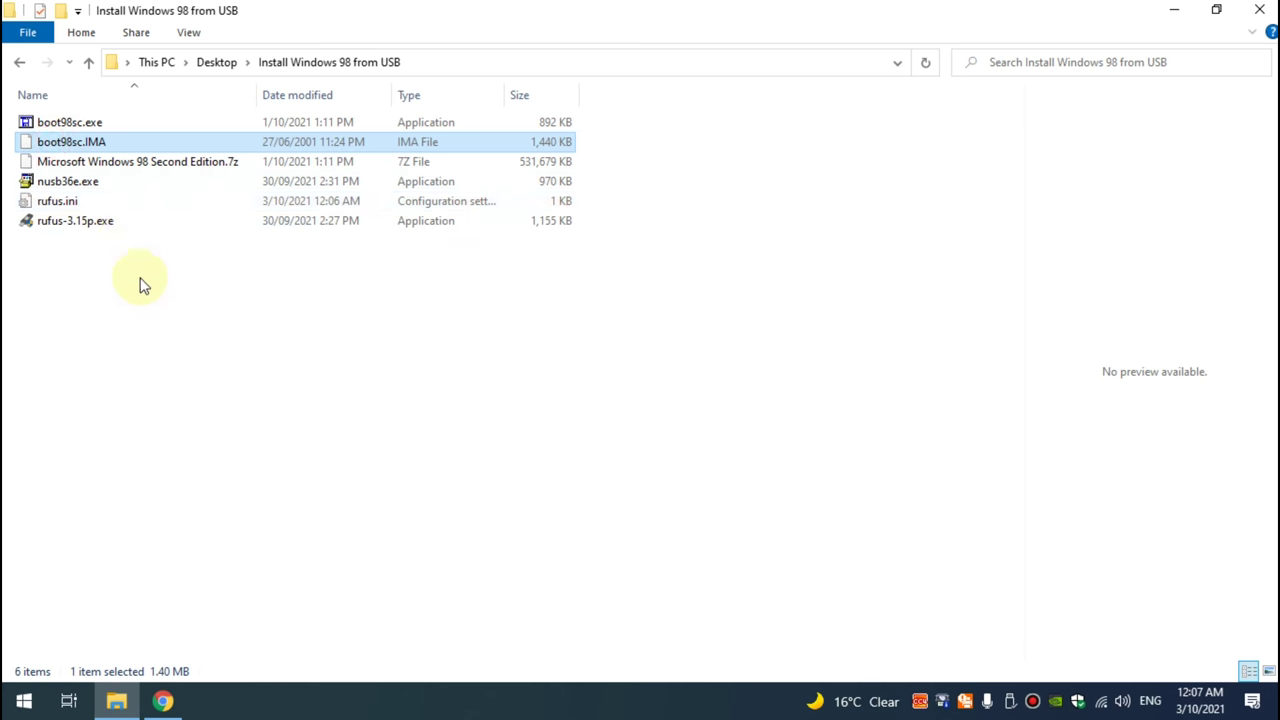
- Launch rufus-3.15p.exe and load boot98sc.IMA as the boot image, with the file filter set to All files
double_click(60, 220)
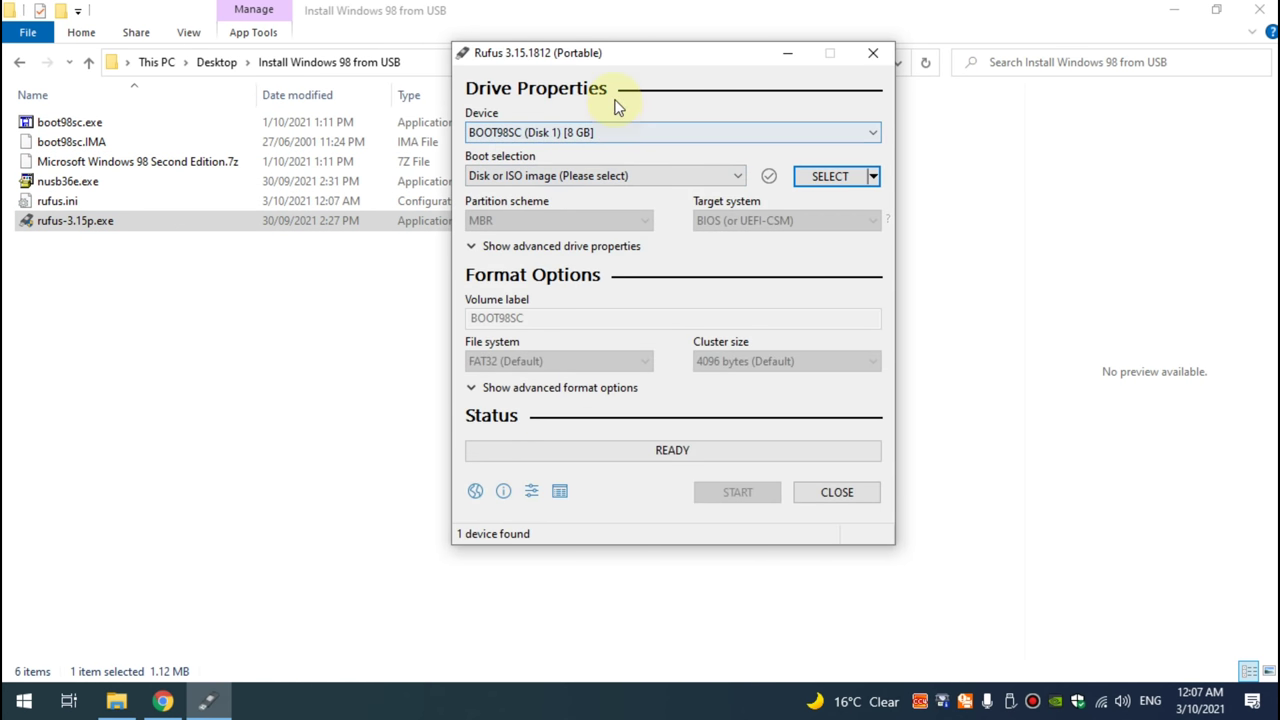
left_click(834, 180)
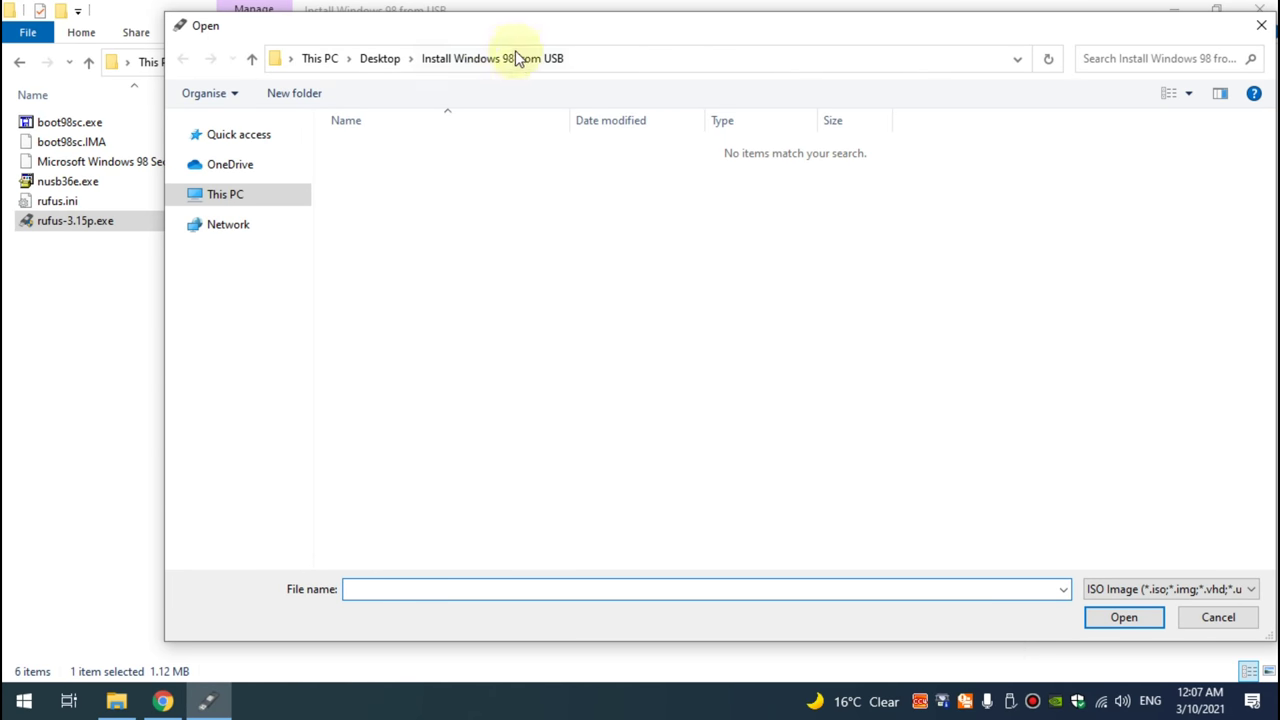
left_click(1150, 590)
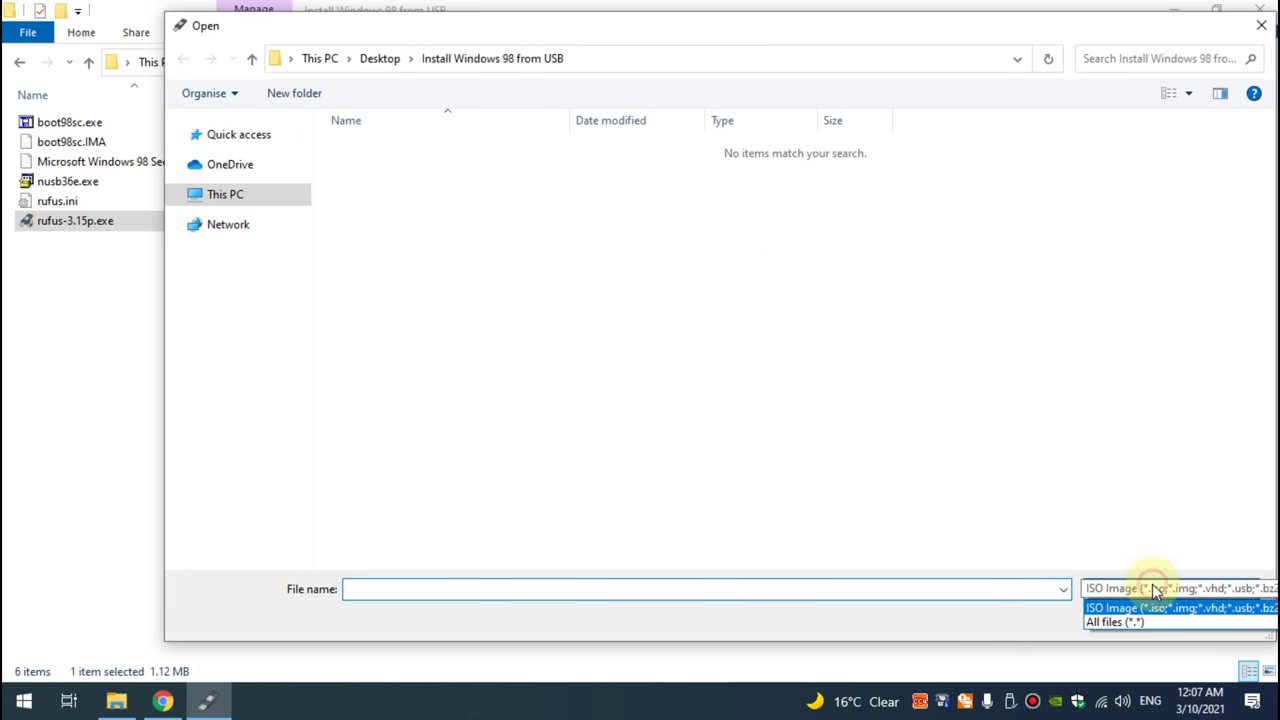
left_click(1126, 624)
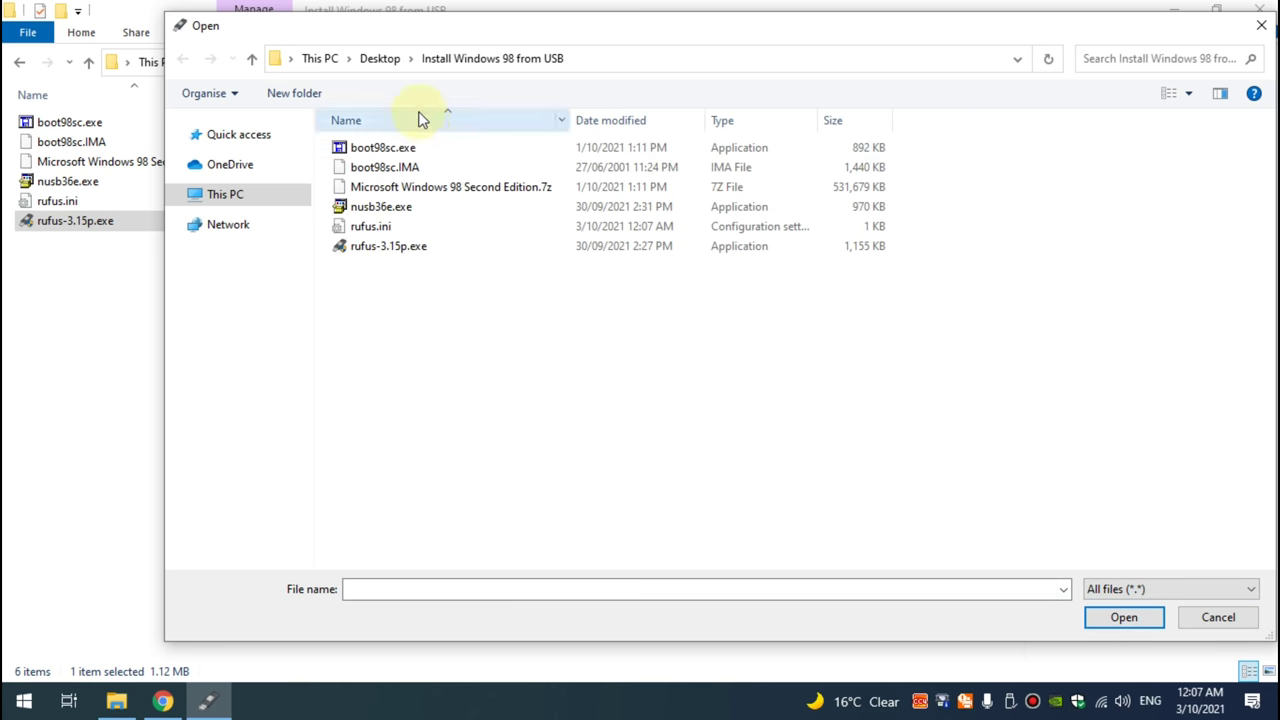
left_click(378, 169)
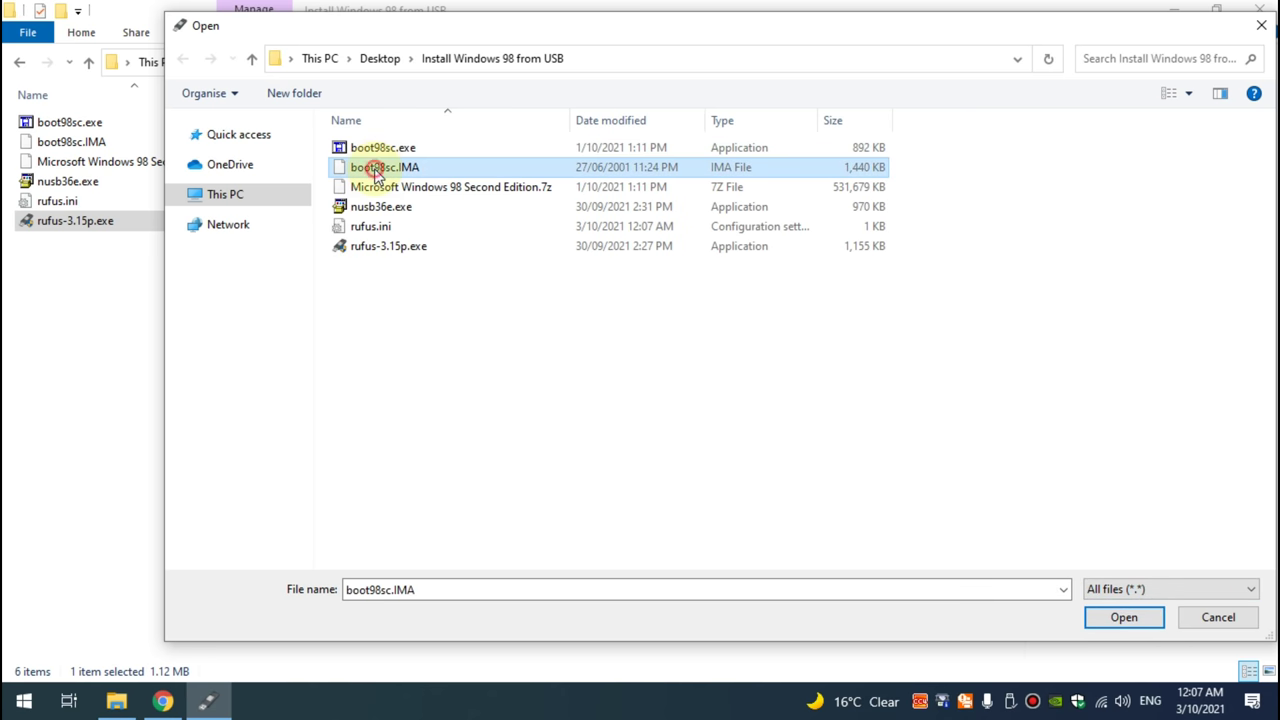
left_click(1118, 617)
- Write the boot98sc.IMA image to the 8 GB BOOT98SC drive, accepting the data erasure, and close Rufus
left_click(755, 496)
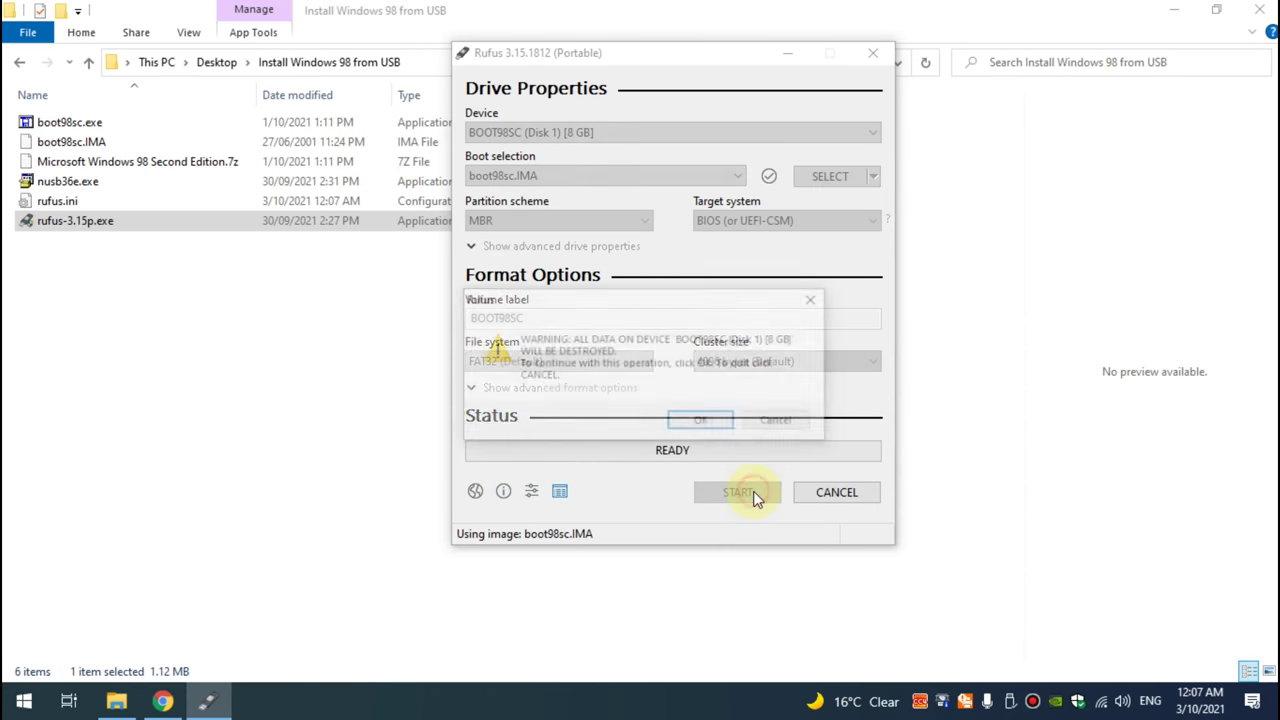
left_click(713, 424)
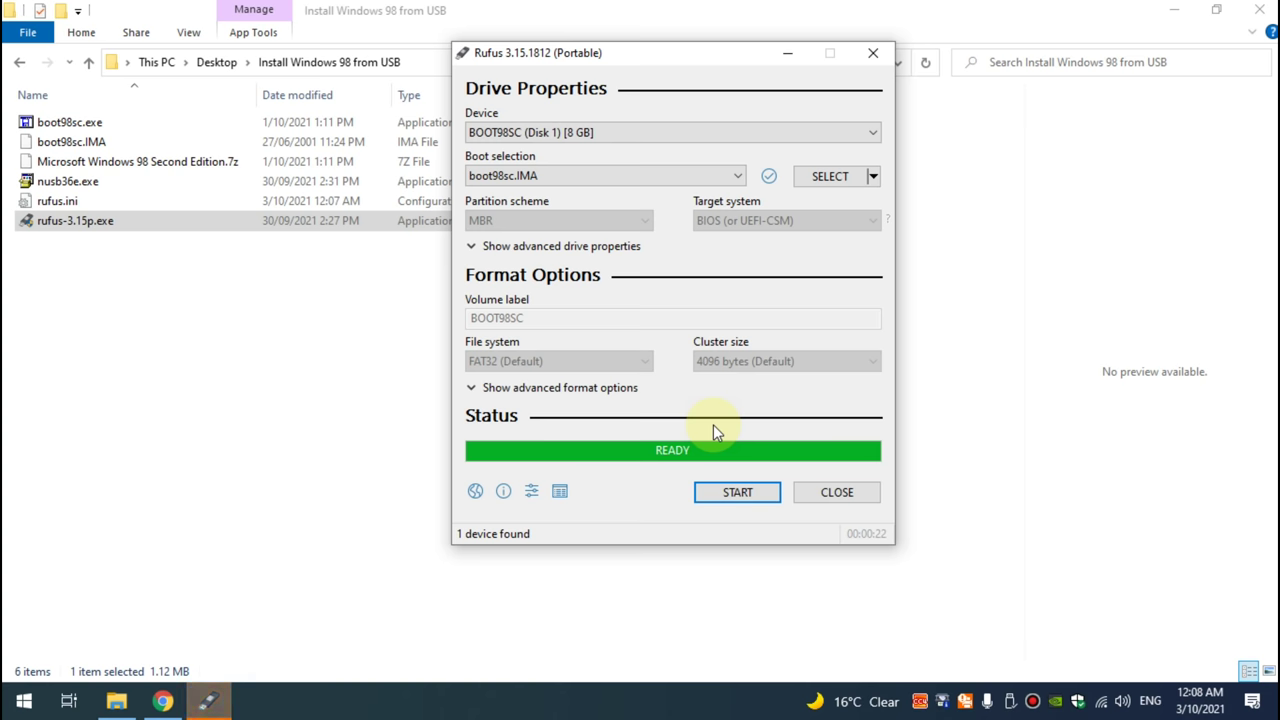
left_click(838, 492)
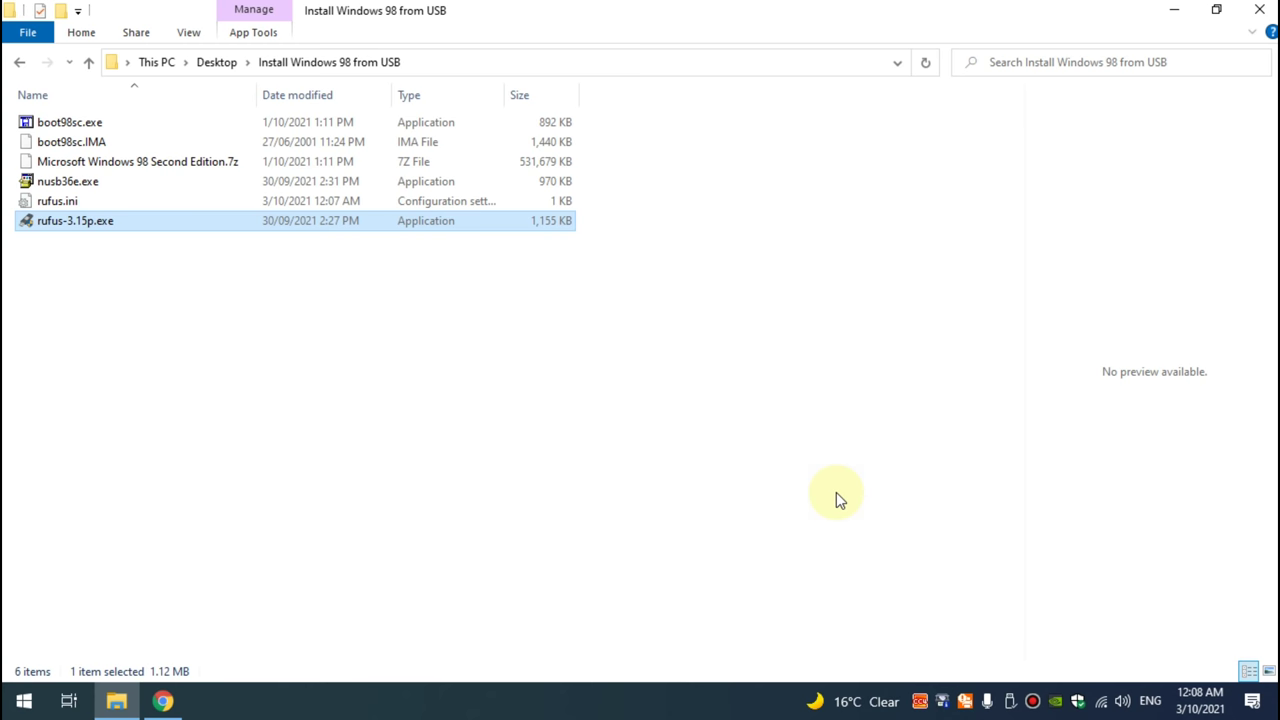
left_click(224, 357)
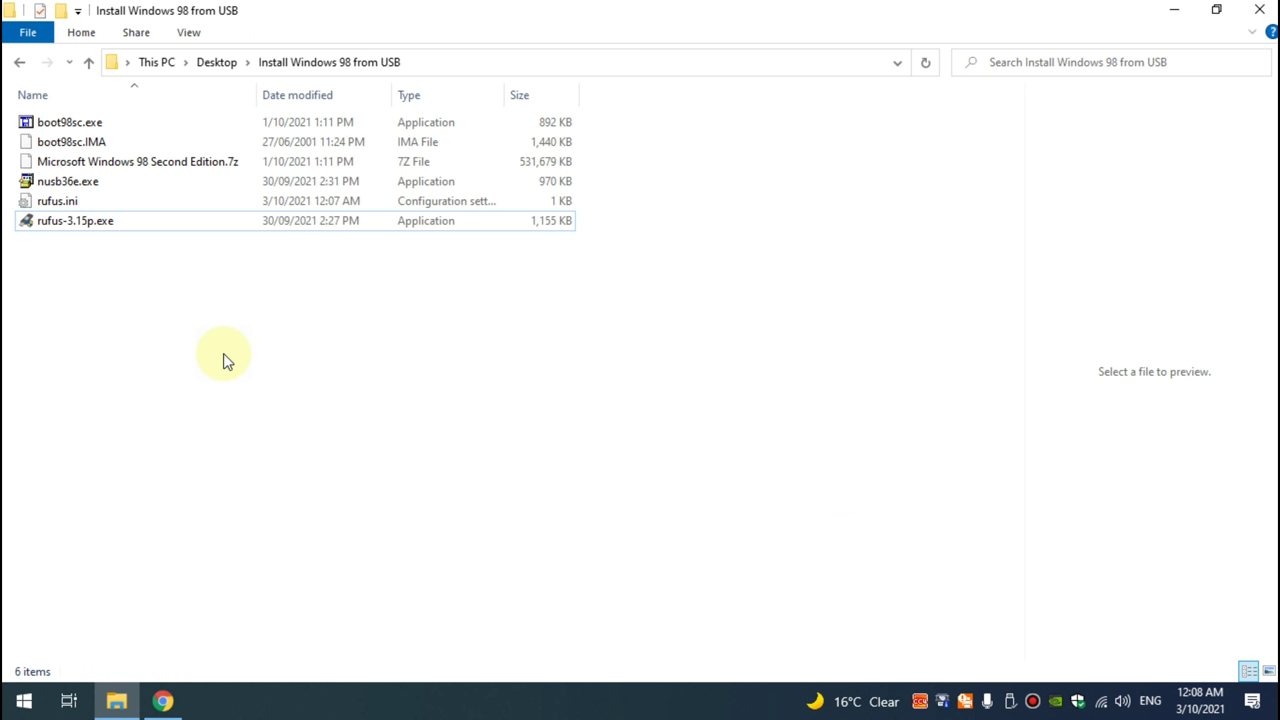
- Reopen Rufus, format the 8 GB FreeDOS (D:) drive with the FreeDOS boot selection, accept the data erasure, and close Rufus
double_click(61, 220)
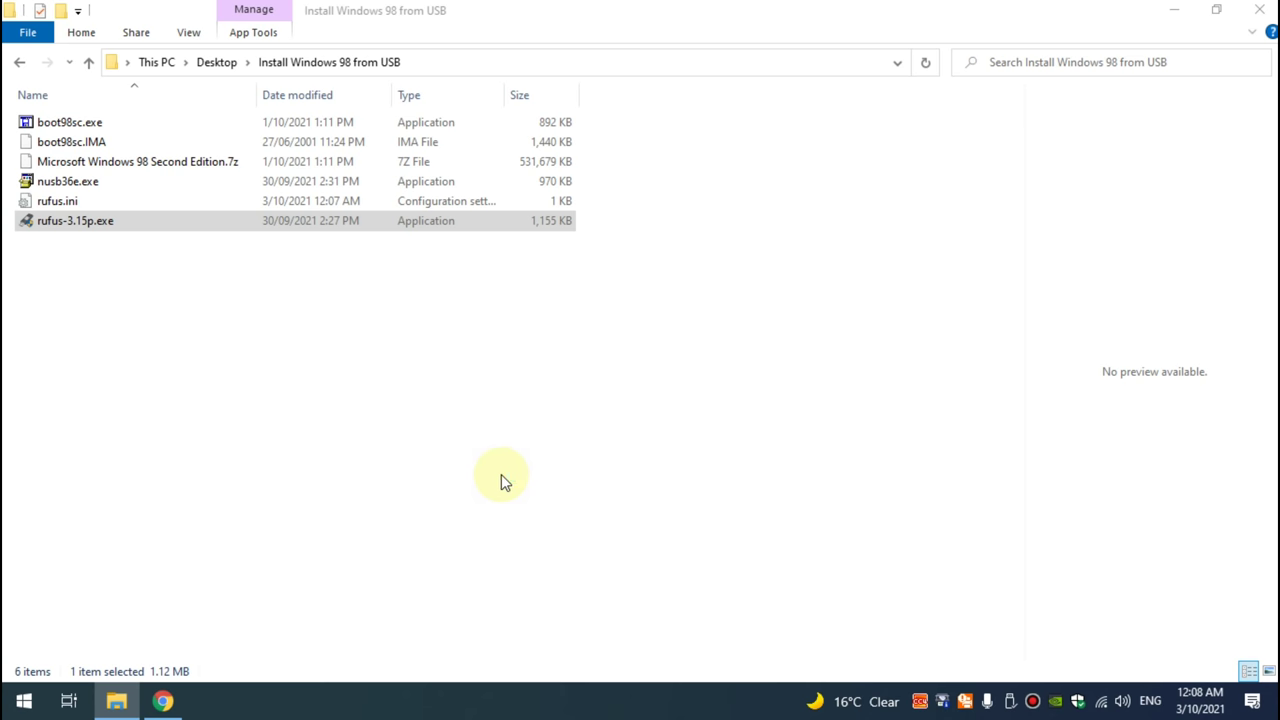
left_click(514, 177)
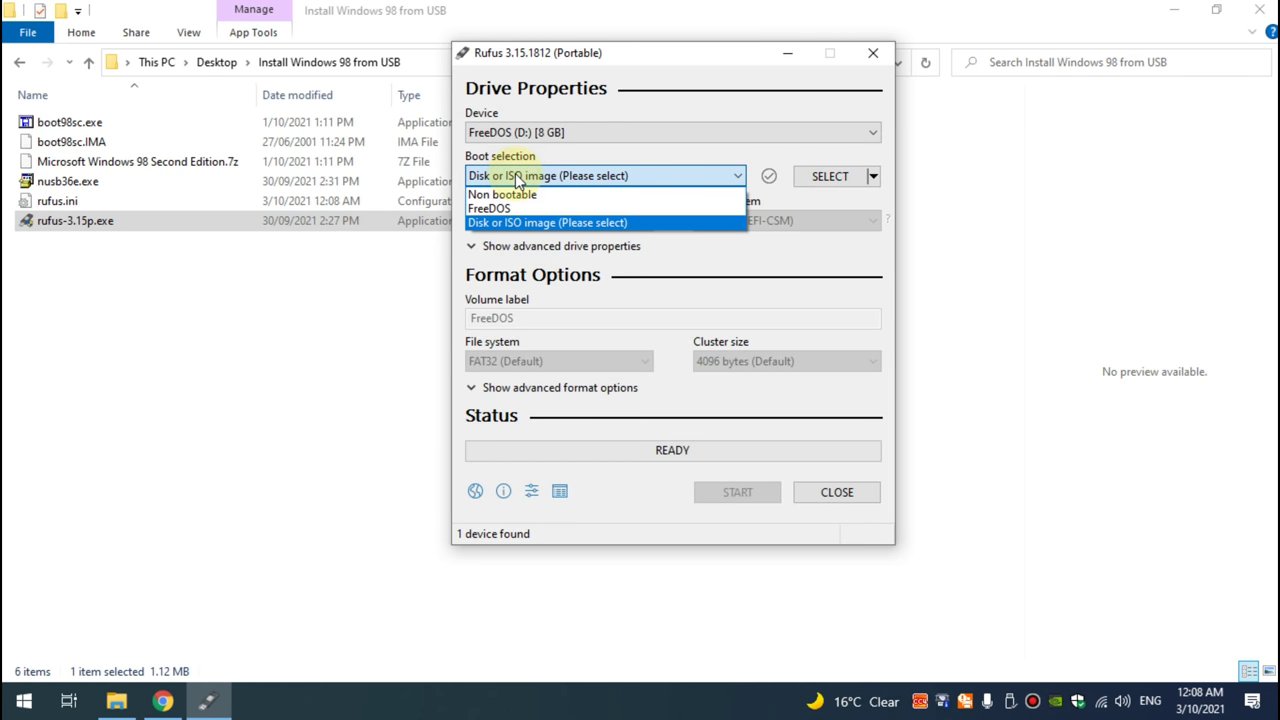
left_click(487, 208)
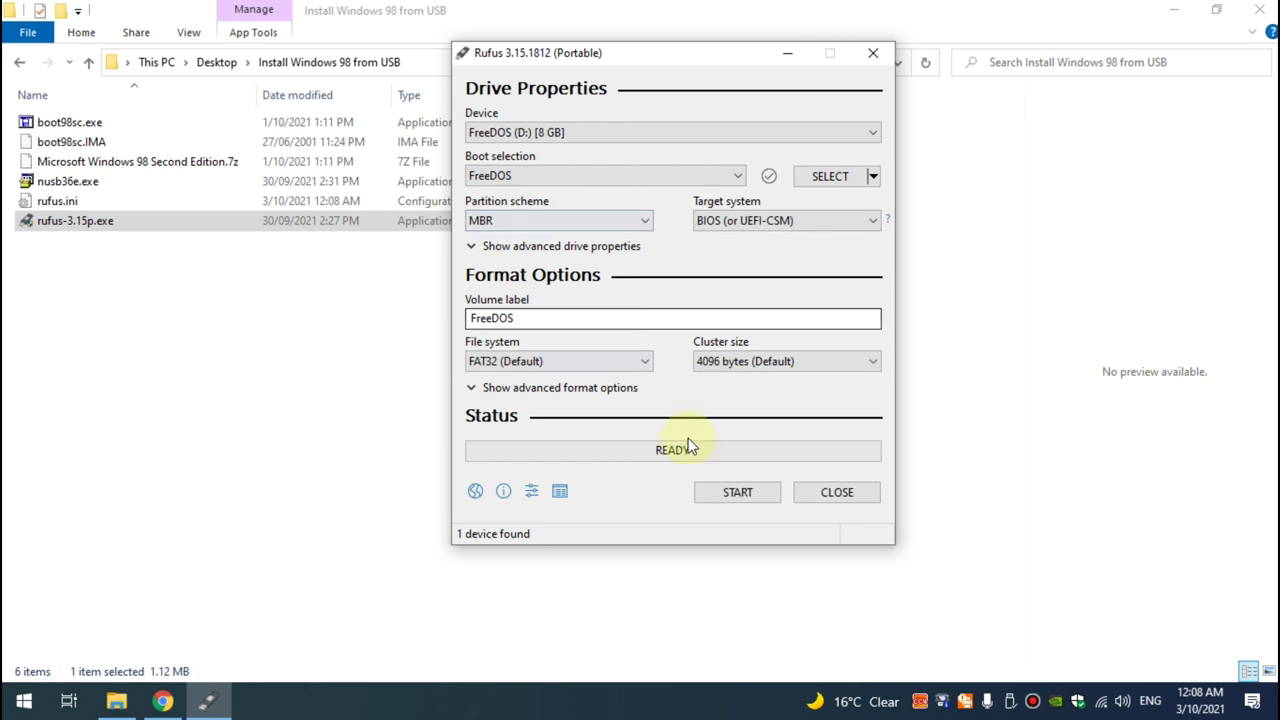
left_click(712, 492)
left_click(707, 421)
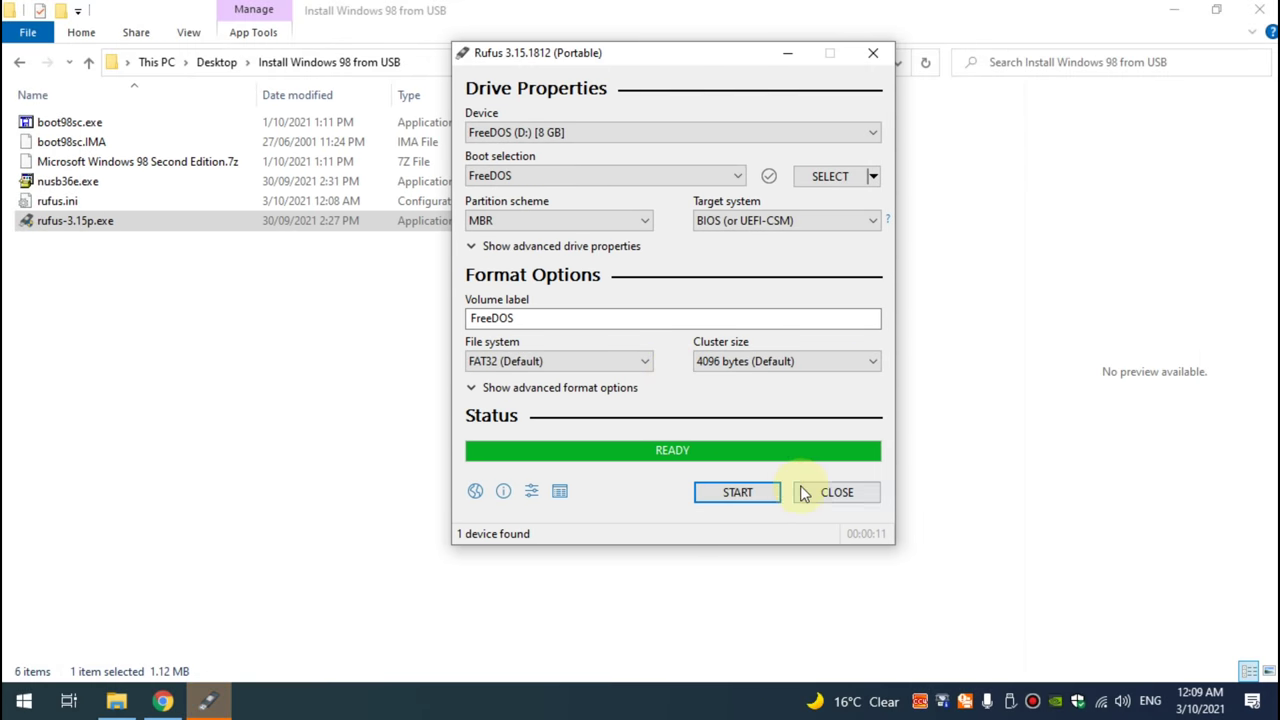
left_click(890, 494)
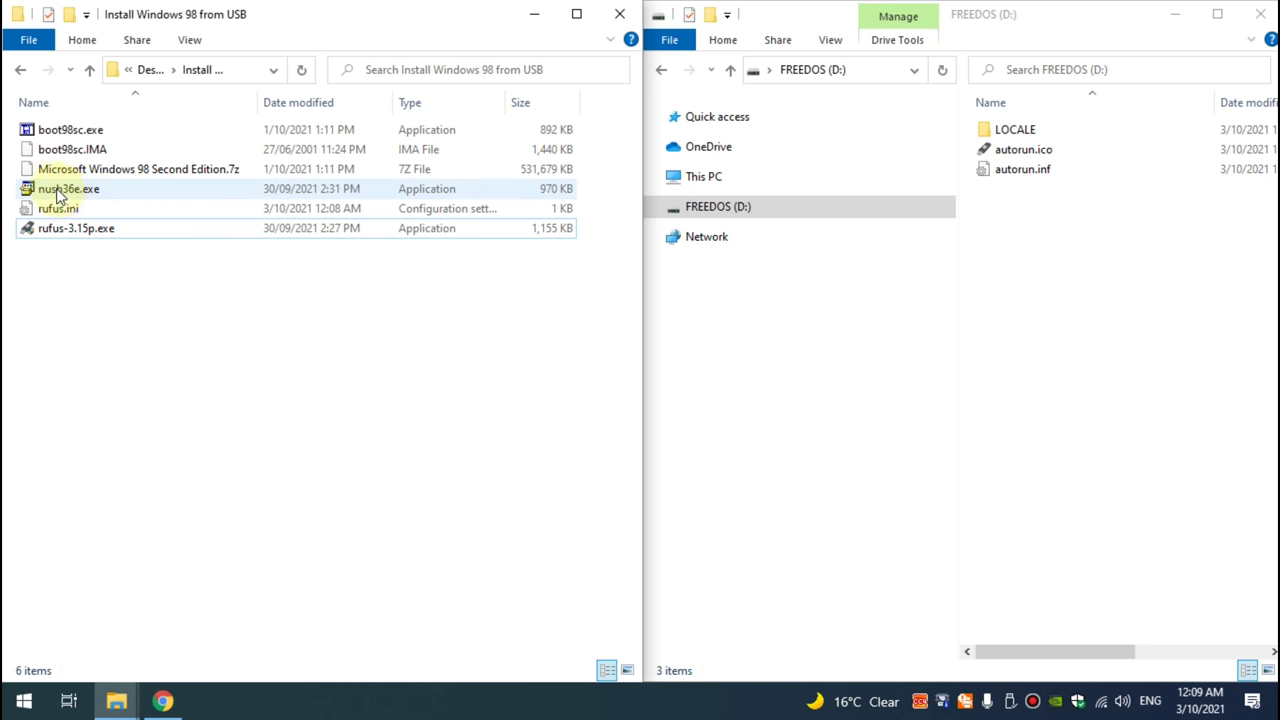
- Copy nusb36e.exe from the Install Windows 98 from USB folder to the root of the FREEDOS (D:) drive
left_click_drag(56, 193, 1062, 366)
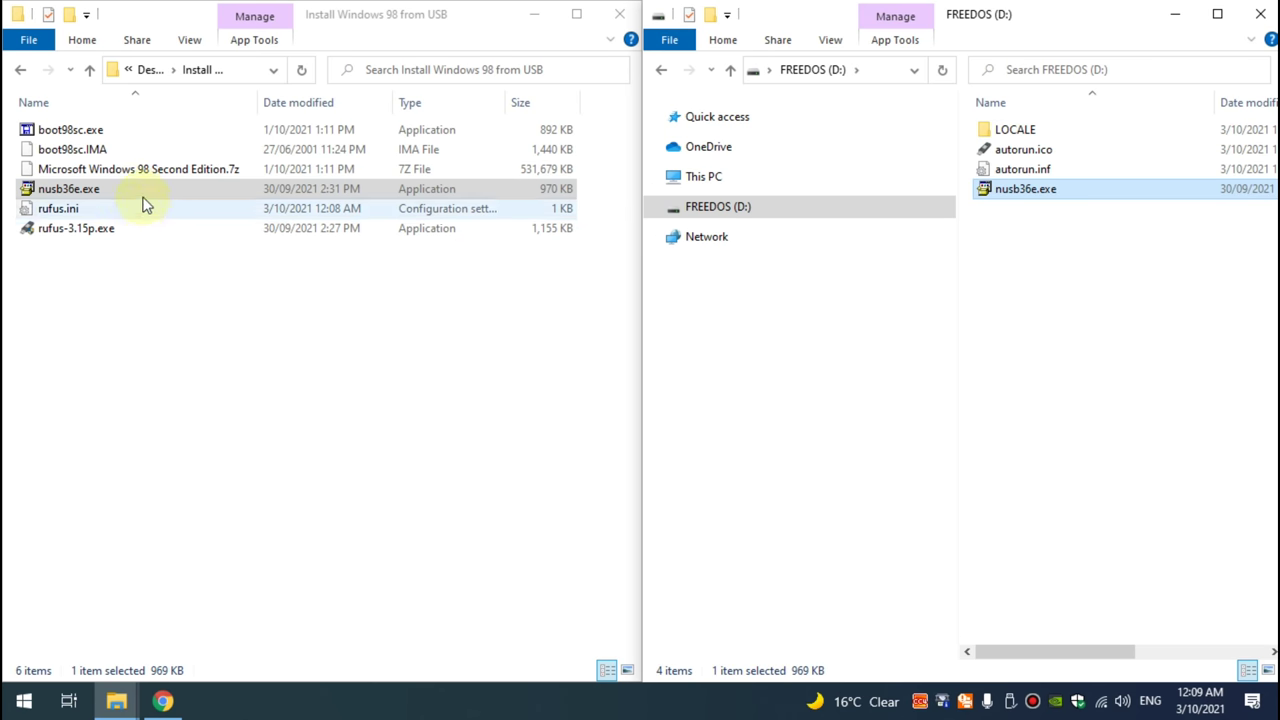
- Extract Microsoft Windows 98 Second Edition.7z into the Install Windows 98 from USB folder with 7-Zip
left_click(118, 172)
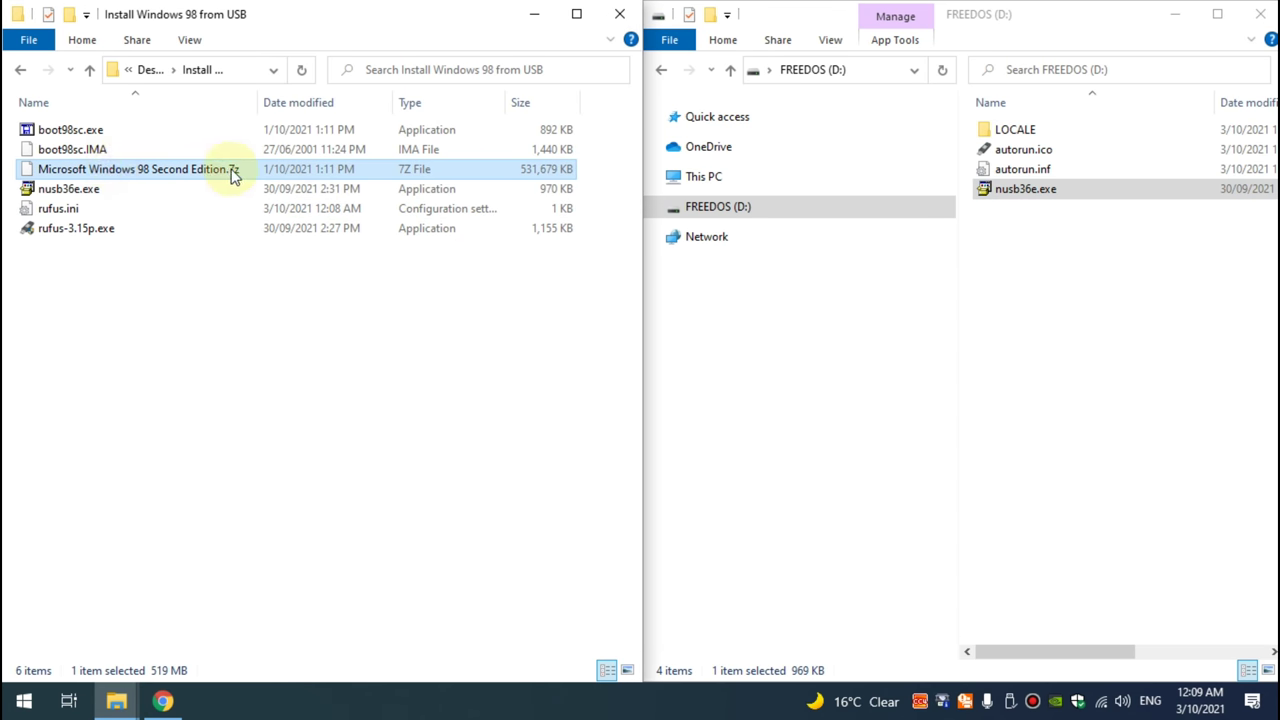
right_click(137, 176)
mouse_move(314, 209)
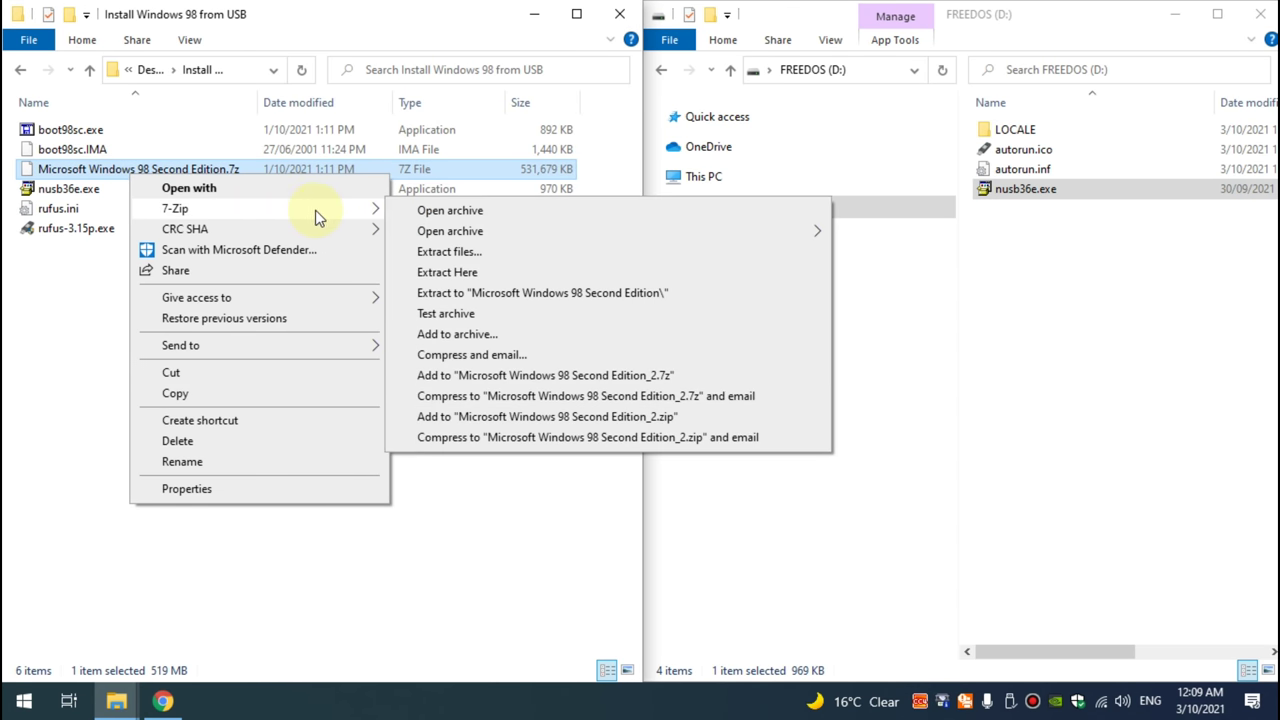
left_click(447, 272)
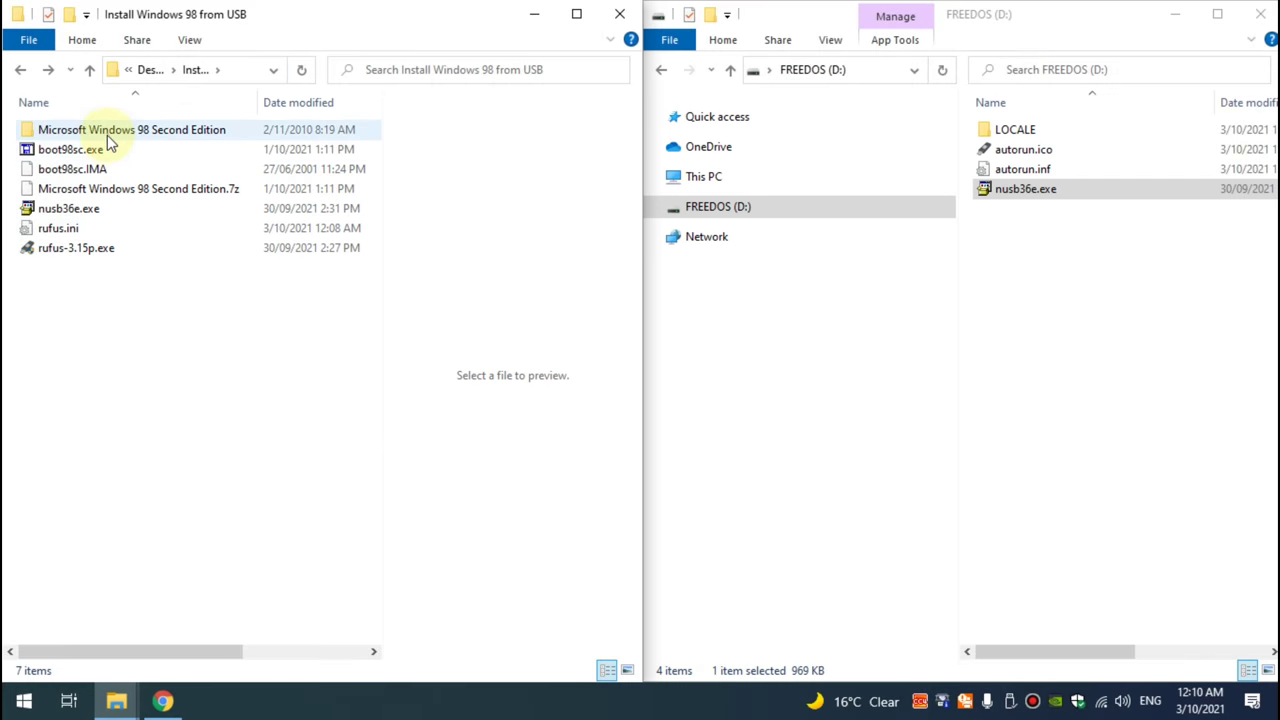
- Extract Windows 98 Second Edition.iso in its own folder with 7-Zip and copy the win98 folder to FREEDOS (D:)
double_click(109, 141)
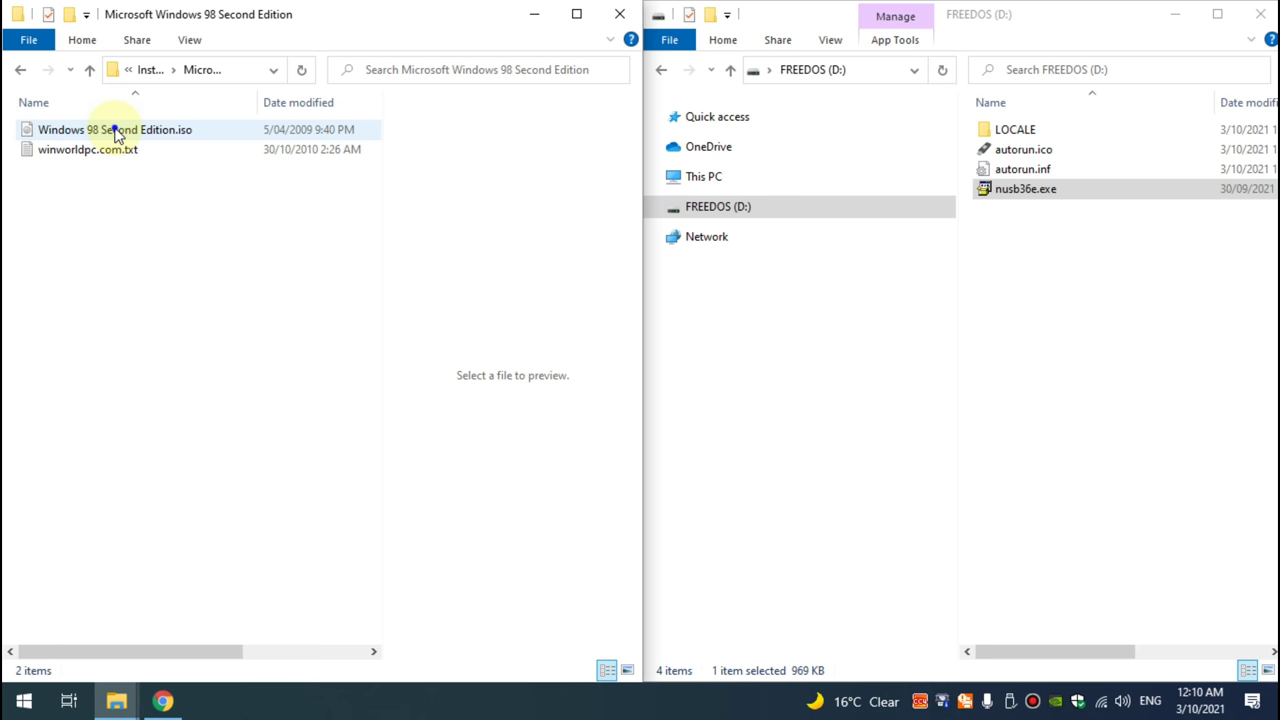
right_click(116, 135)
mouse_move(238, 188)
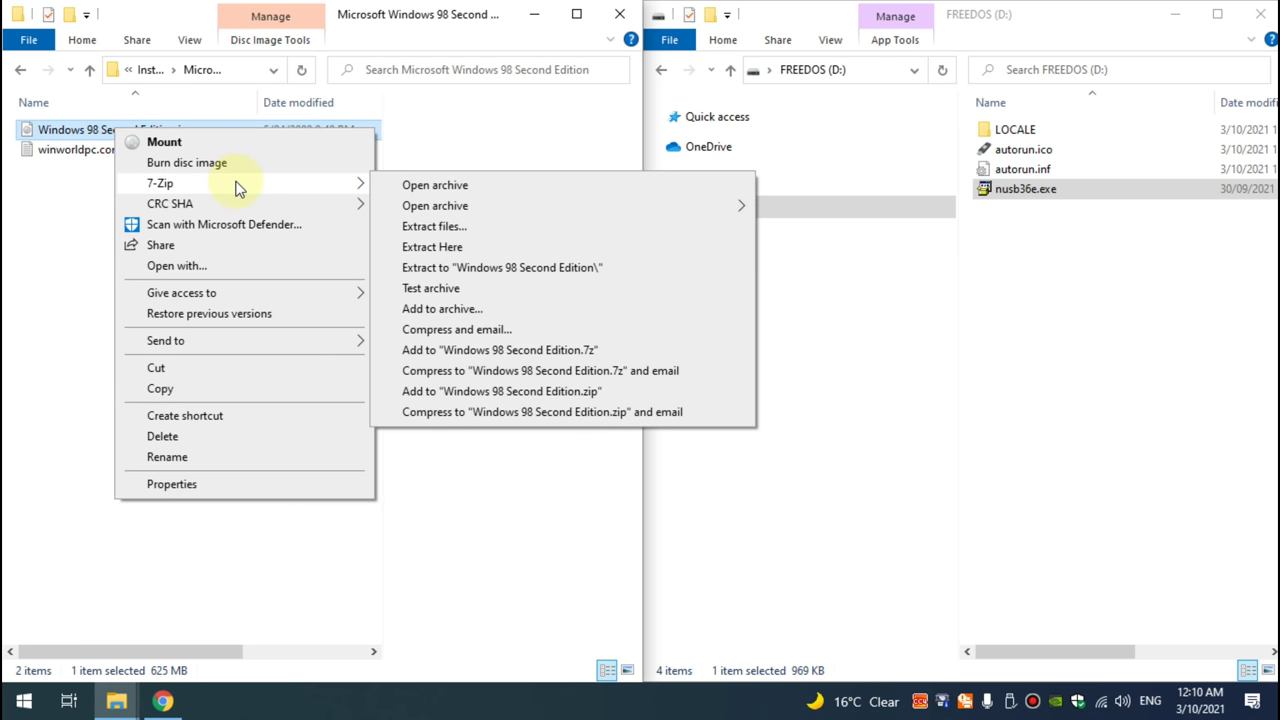
left_click(432, 247)
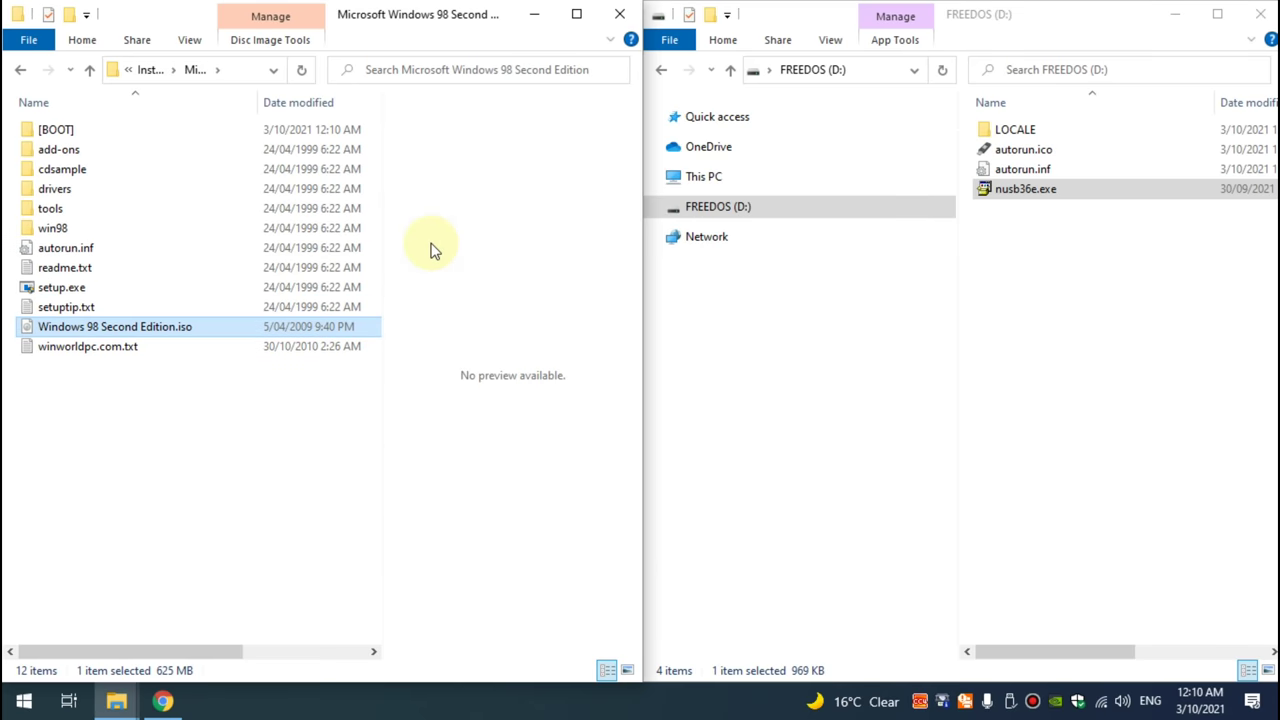
left_click_drag(45, 235, 1077, 390)
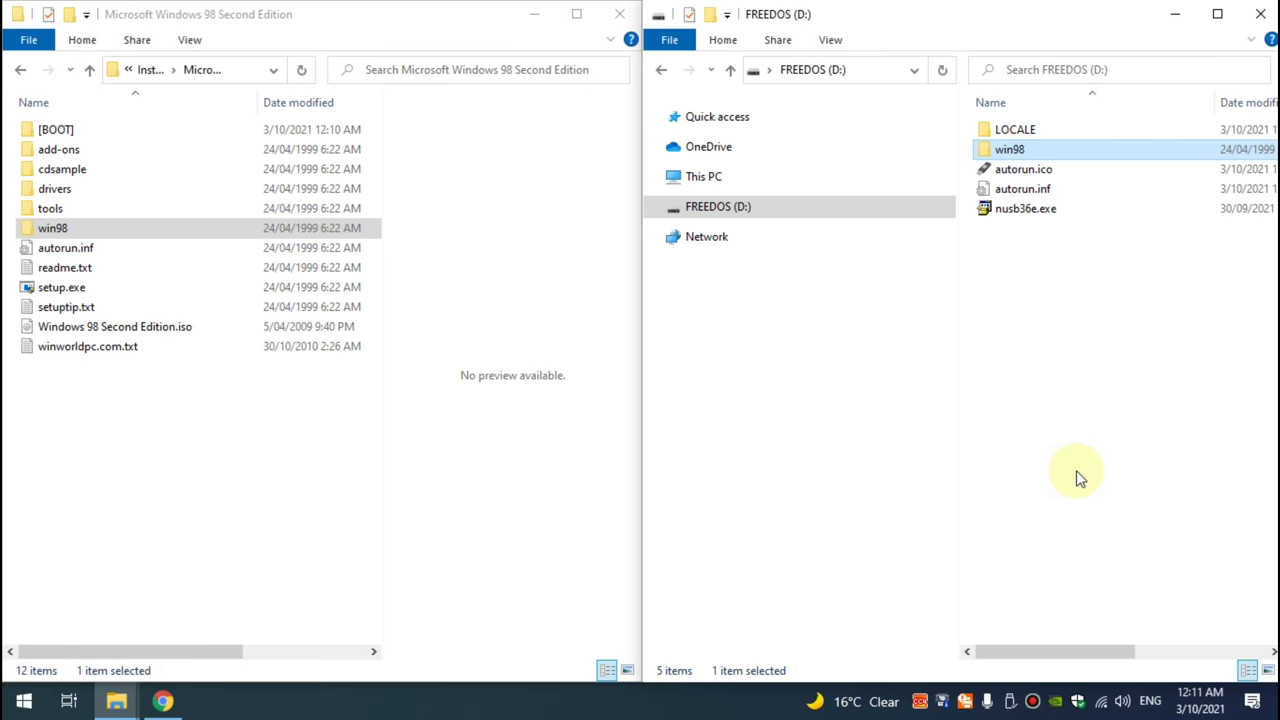
key("alt+F4")
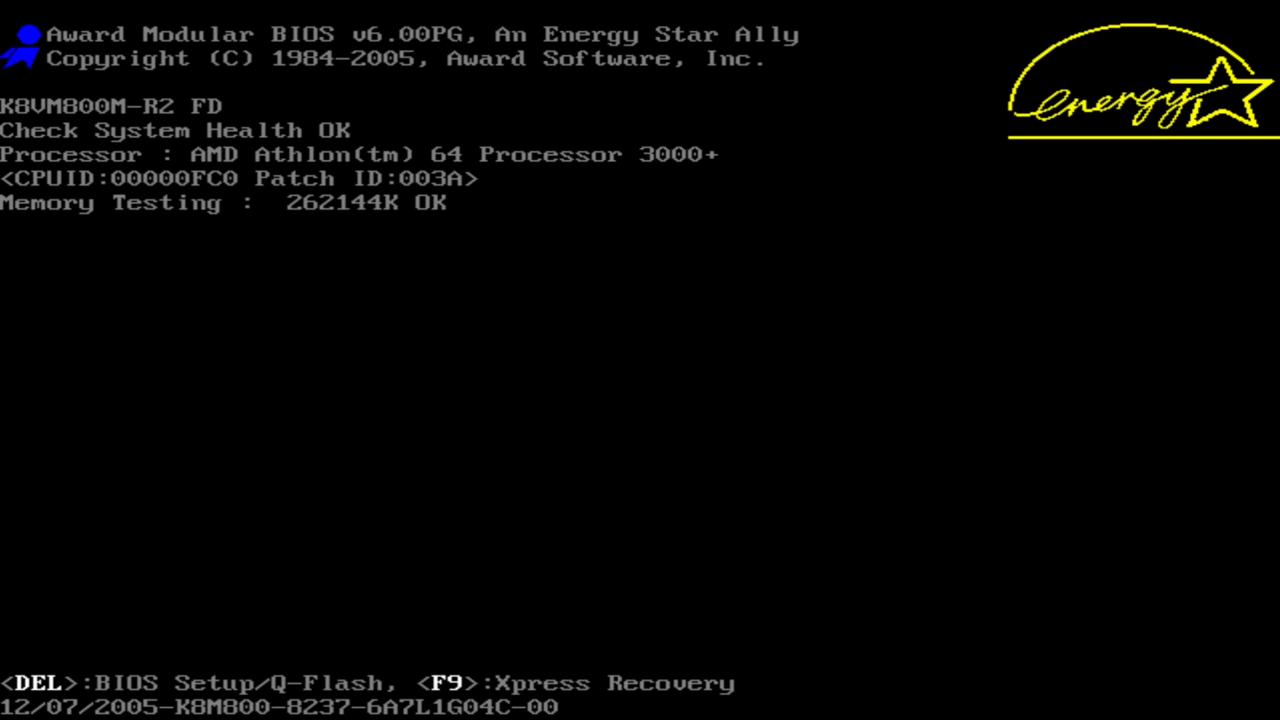
- Enter the BIOS setup of the target PC and check the IDE Channel 0 Master drive in Standard CMOS Features
key("Delete")
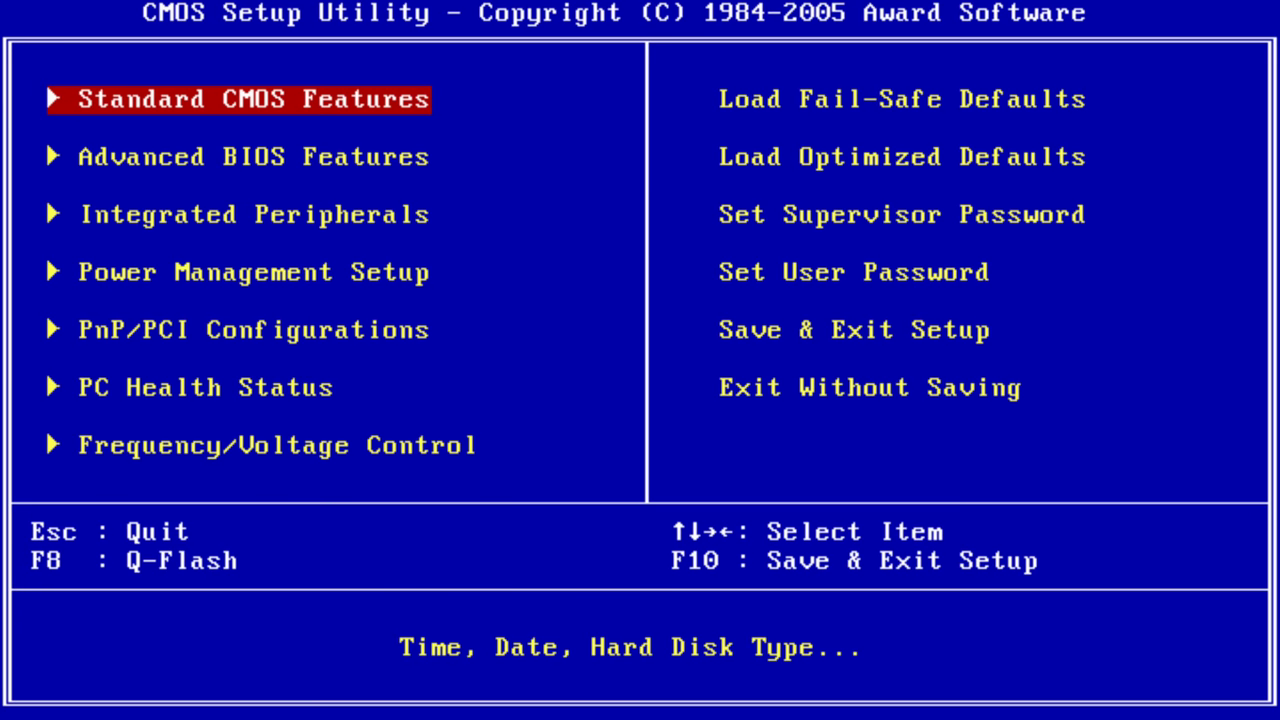
key("Return")
key("Down")
key("Down")
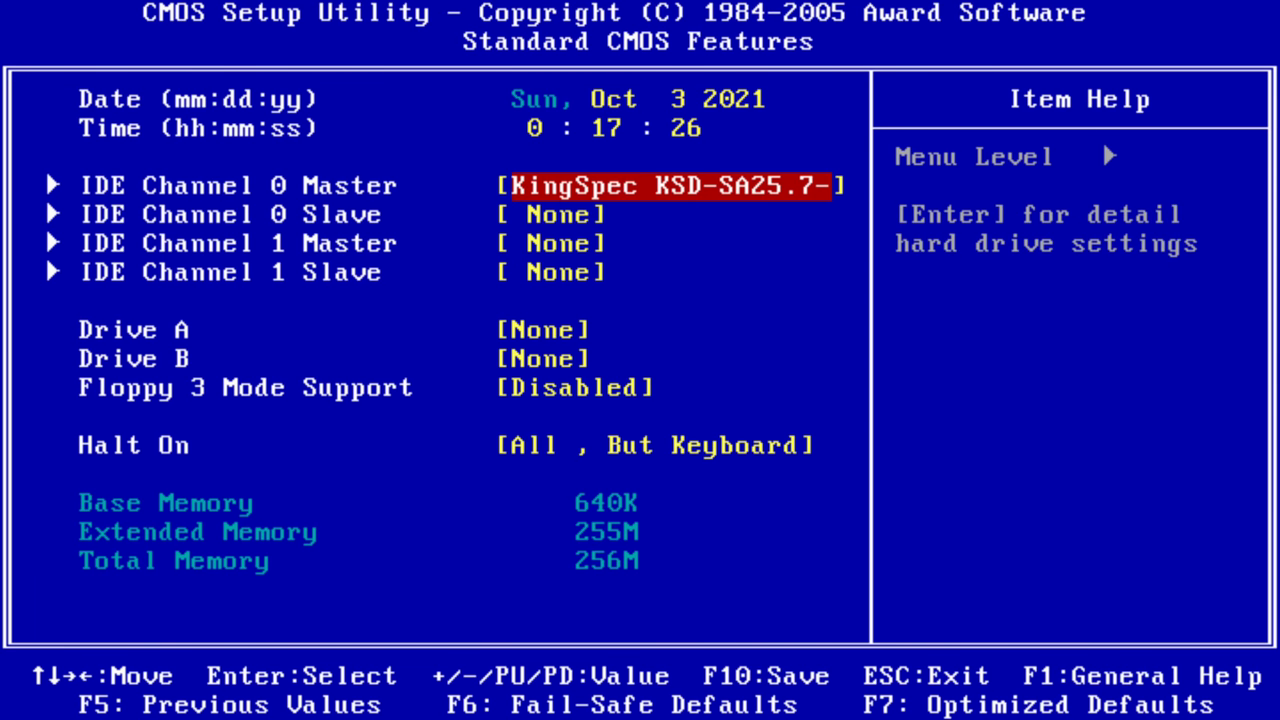
key("Return")
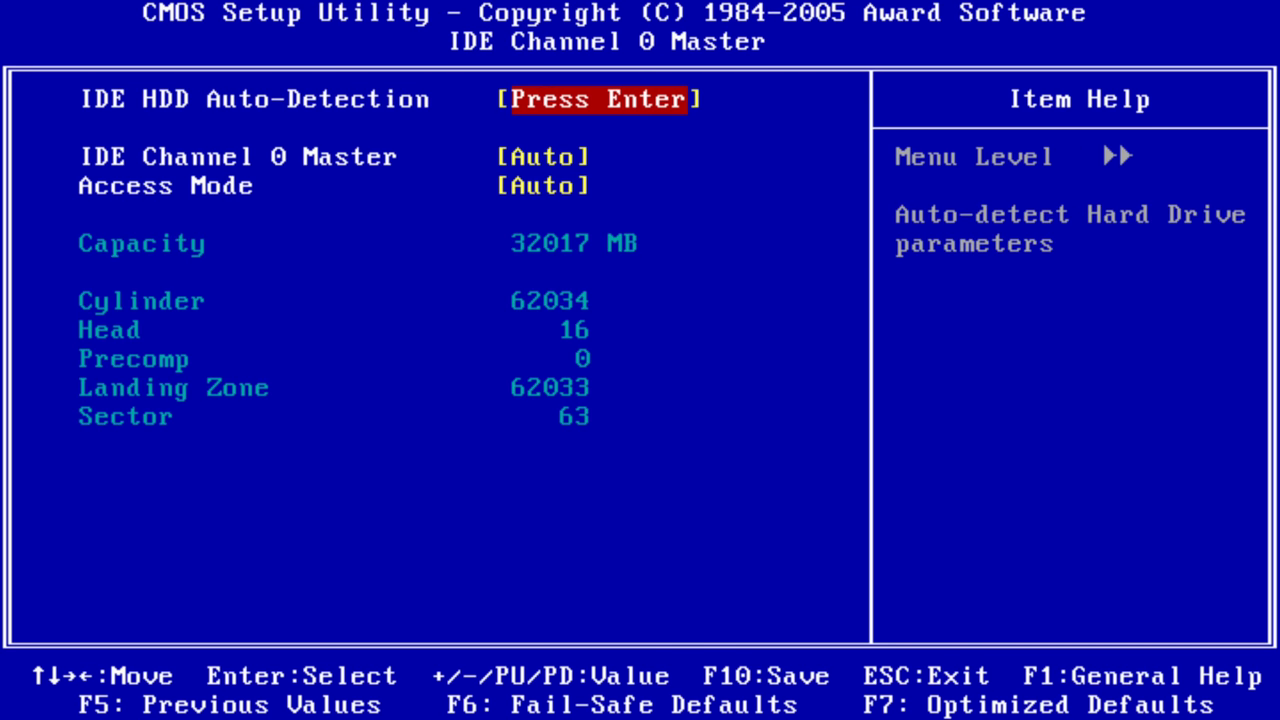
key("Escape")
key("Escape")
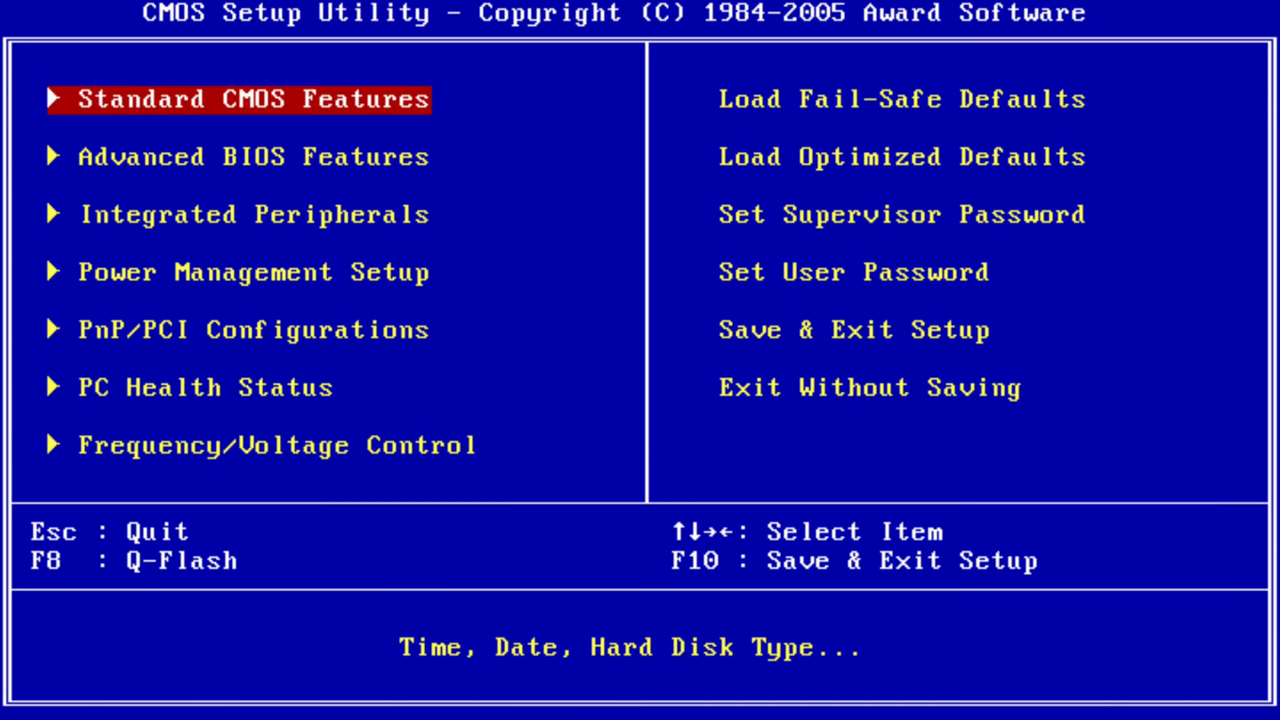
- Set the First Boot Device to USB-HDD in Advanced BIOS Features, and save and exit the setup
key("Down")
key("Return")
key("Down")
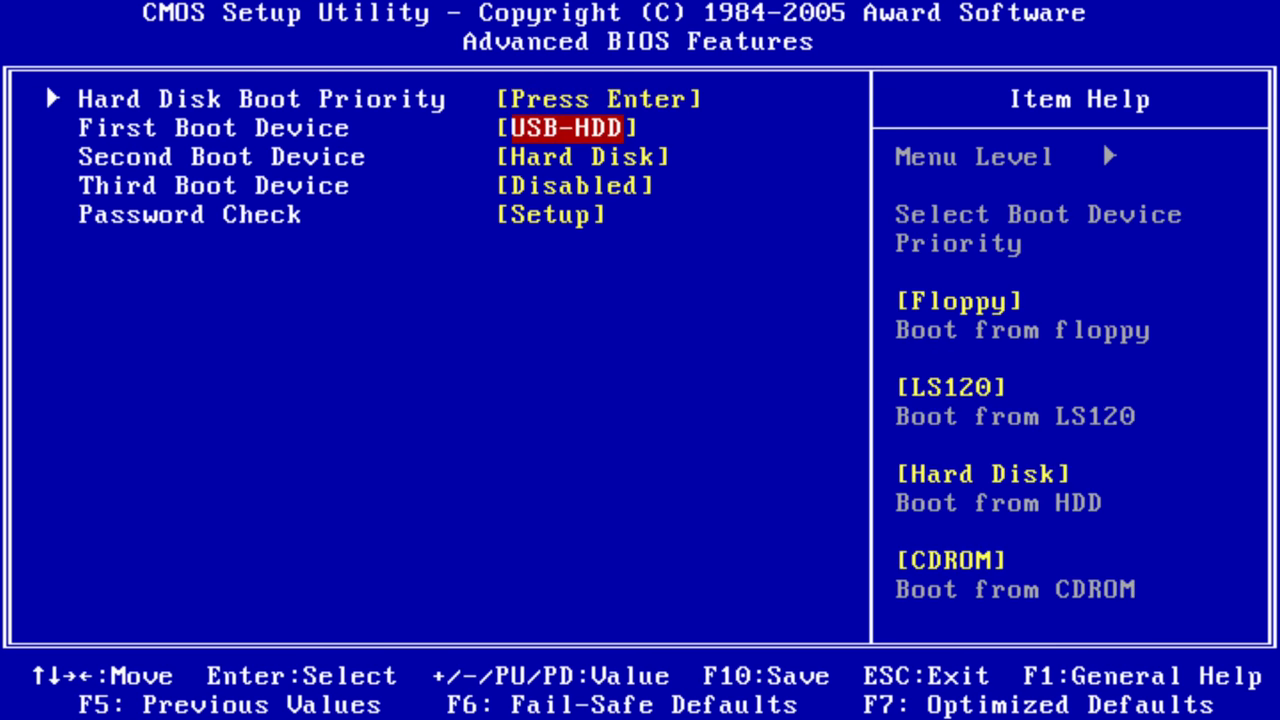
key("Return")
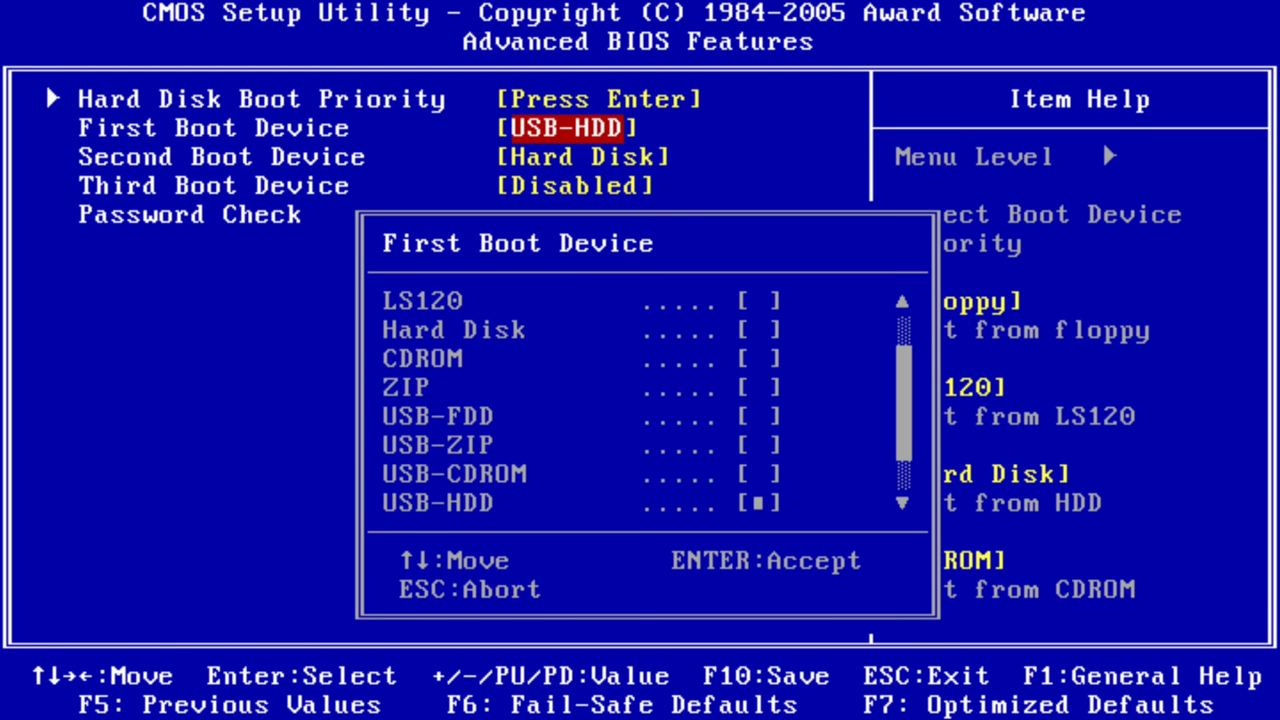
key("Down")
key("Up")
key("Up")
key("Up")
key("Up")
key("Up")
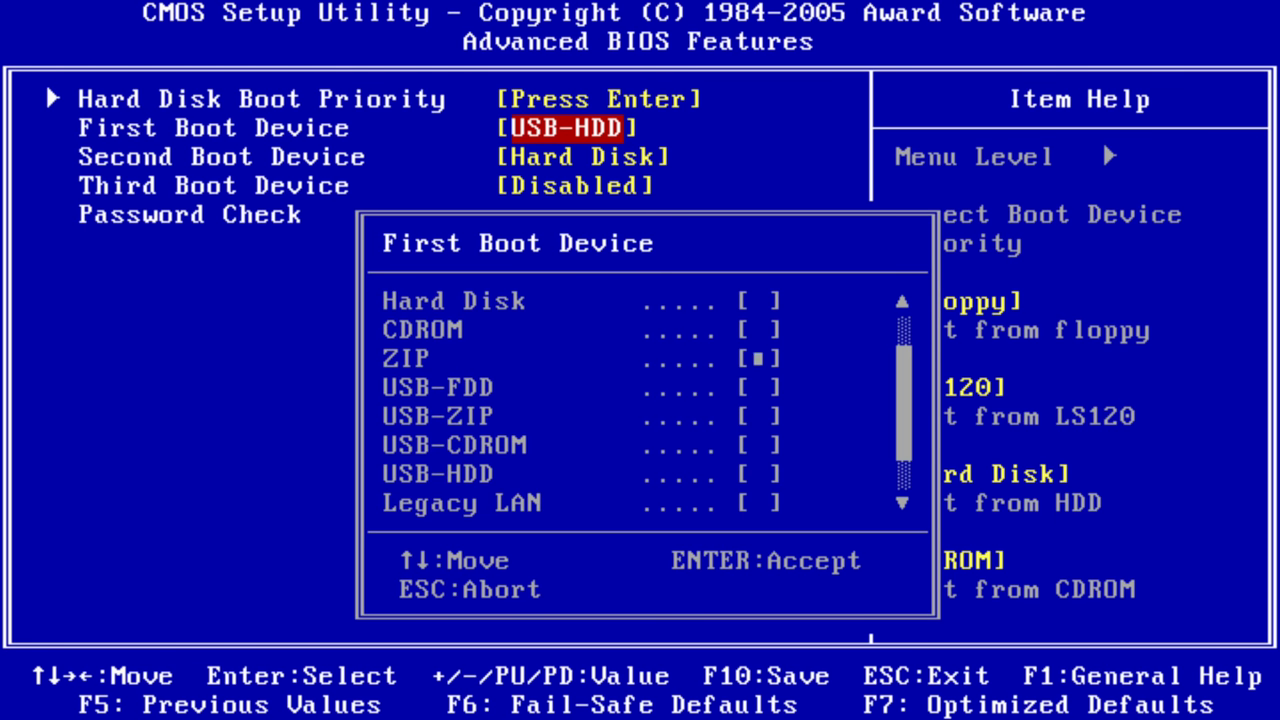
key("Down")
key("Down")
key("Down")
key("Down")
key("Return")
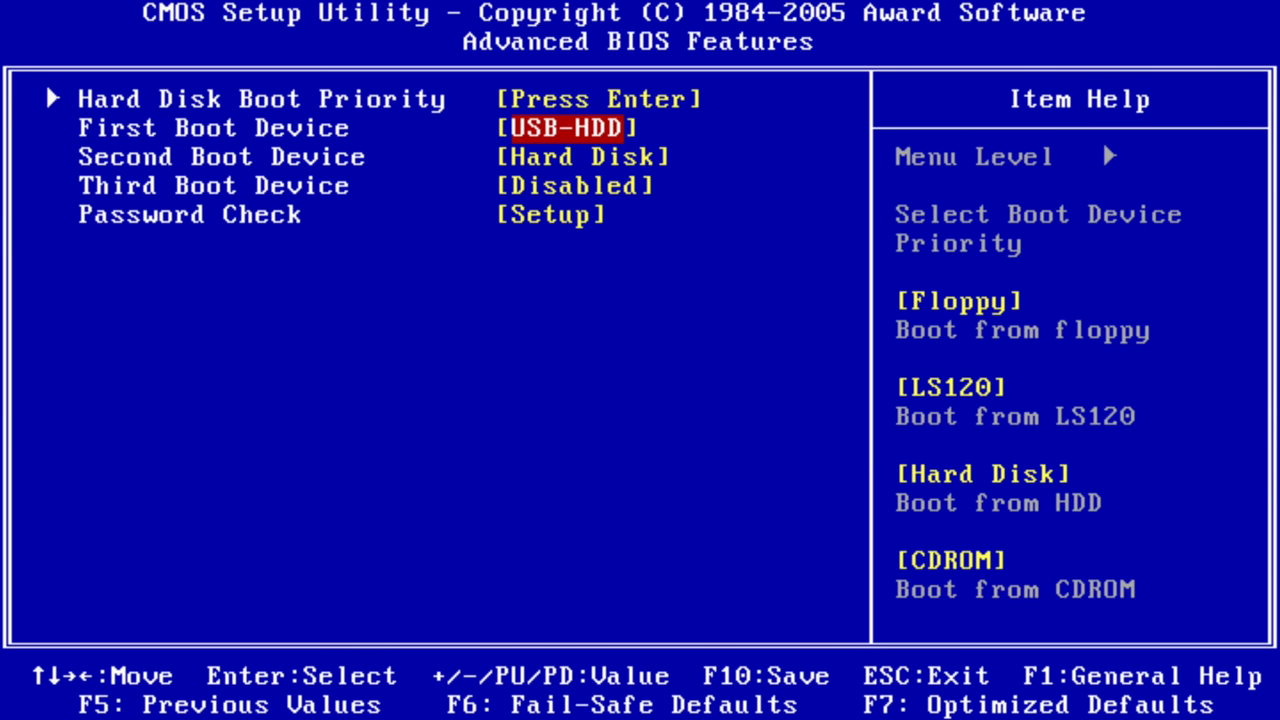
key("F10")
key("Return")
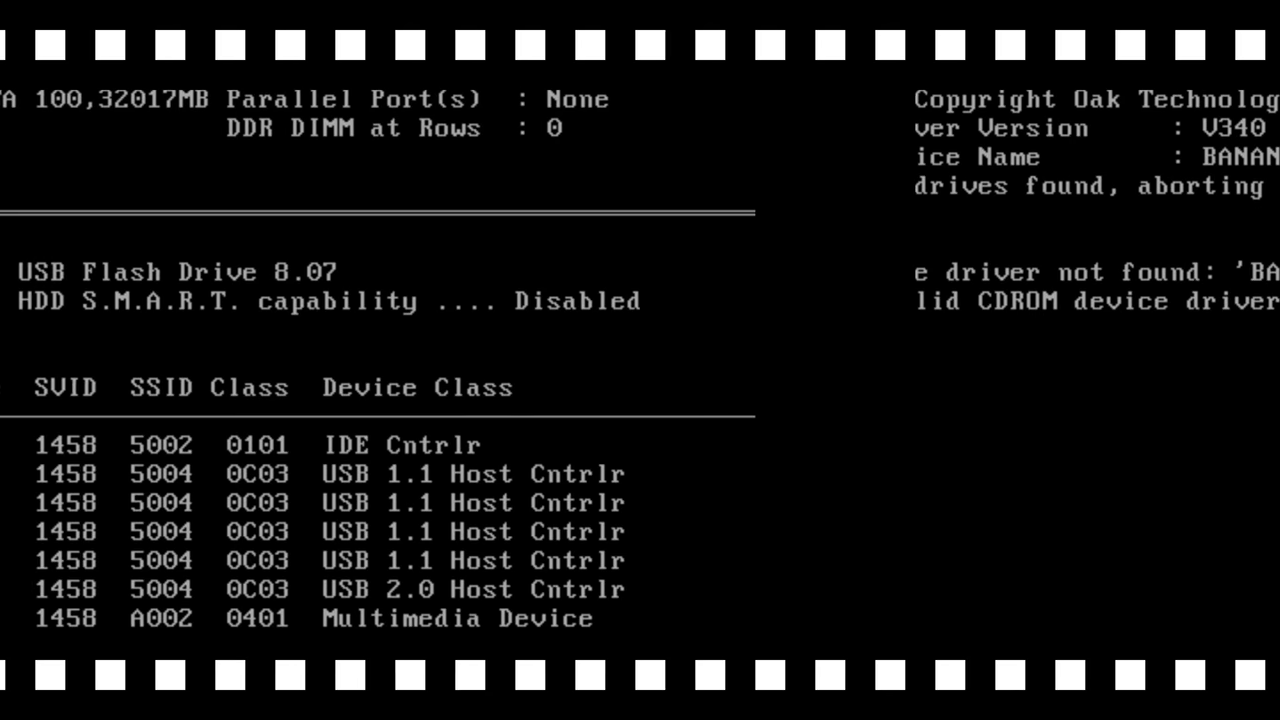
- List the files on the A: boot disk and run fdisk with large disk support enabled
type("dir")
key("Return")
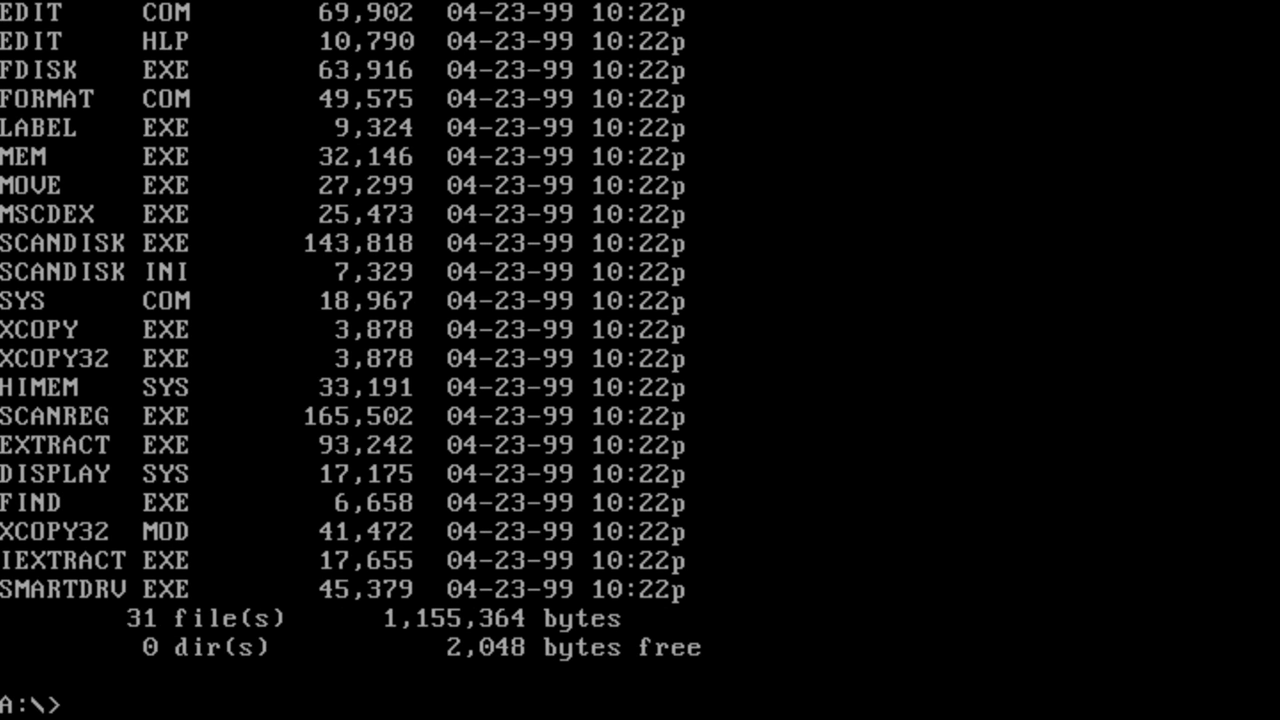
type("fdisk")
key("Return")
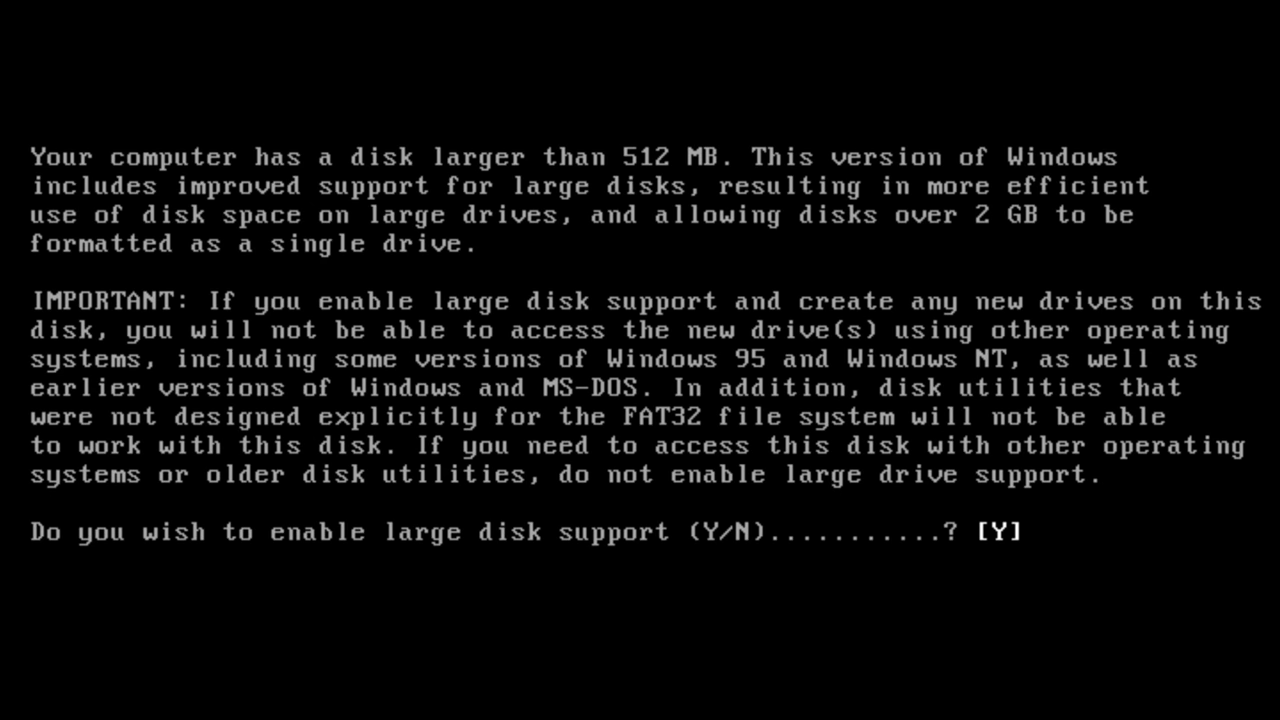
key("Return")
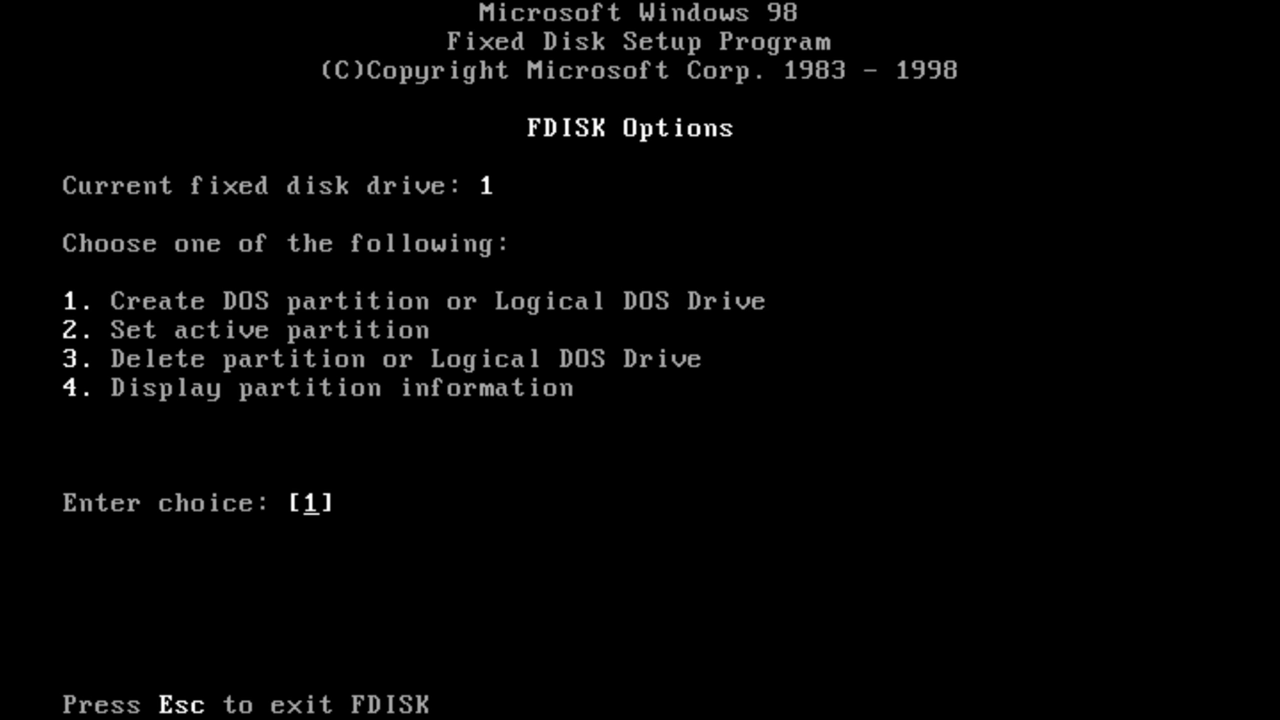